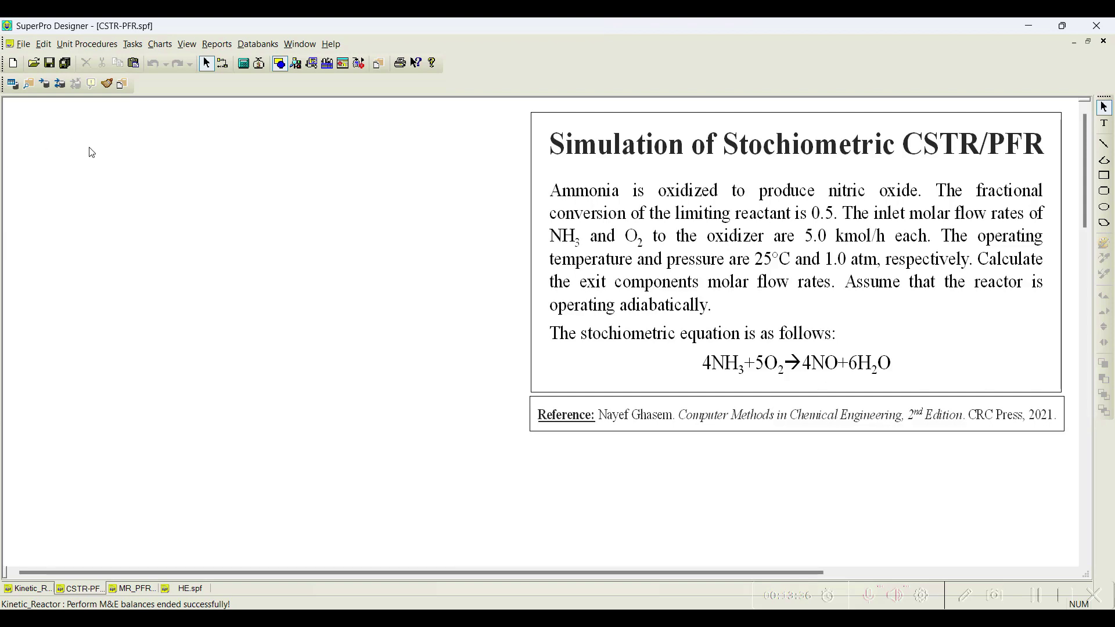
Register Ammonia from the SuperPro databank as a pure component of the process.
{"action": "left_click", "coordinate": [133, 45]}
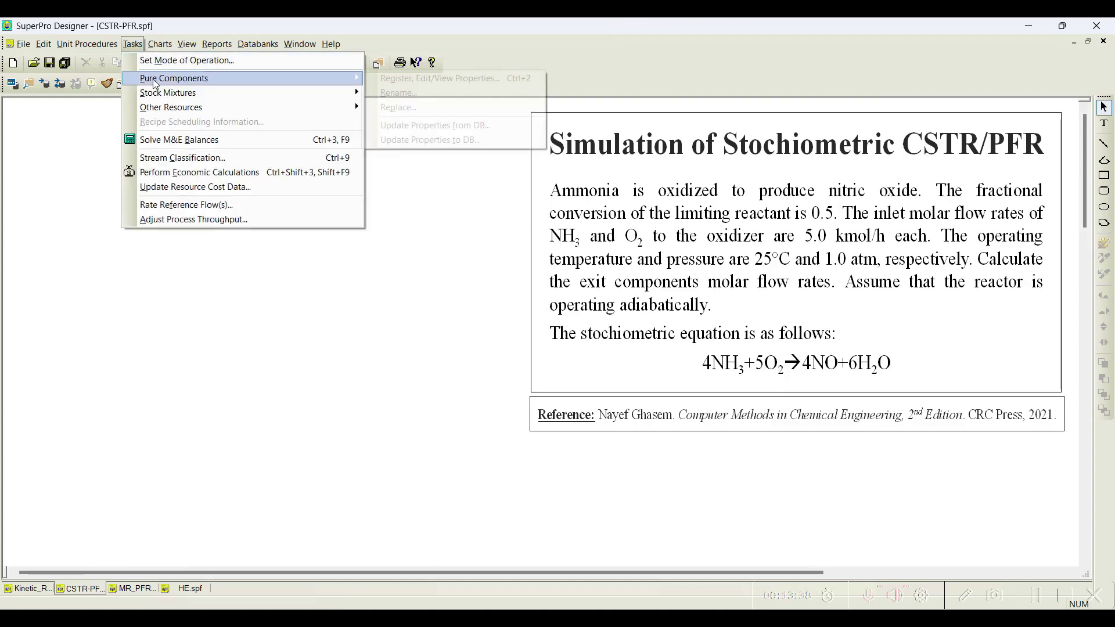
{"action": "mouse_move", "coordinate": [232, 78]}
{"action": "left_click", "coordinate": [397, 79]}
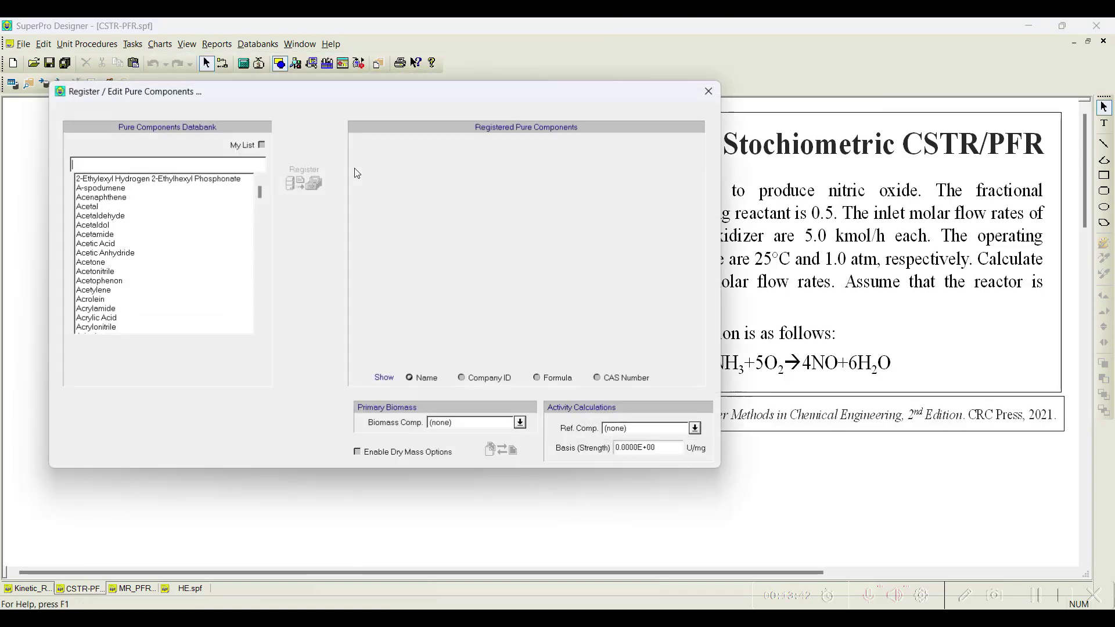
{"action": "left_click_drag", "start_coordinate": [220, 93], "coordinate": [188, 93]}
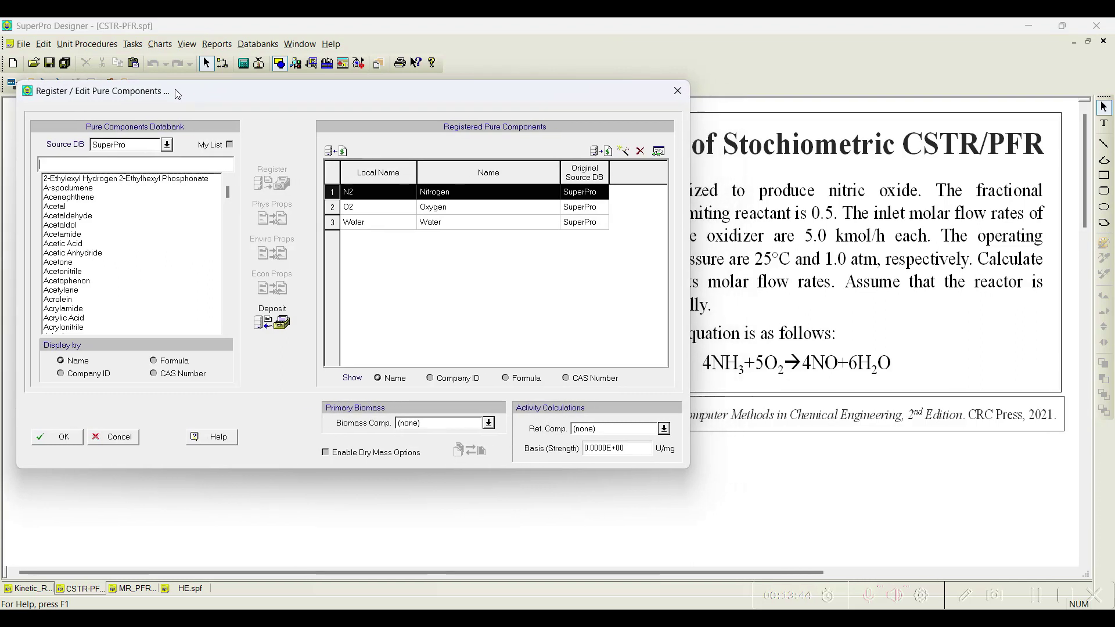
{"action": "type", "text": "ammoni"}
{"action": "left_click", "coordinate": [272, 181]}
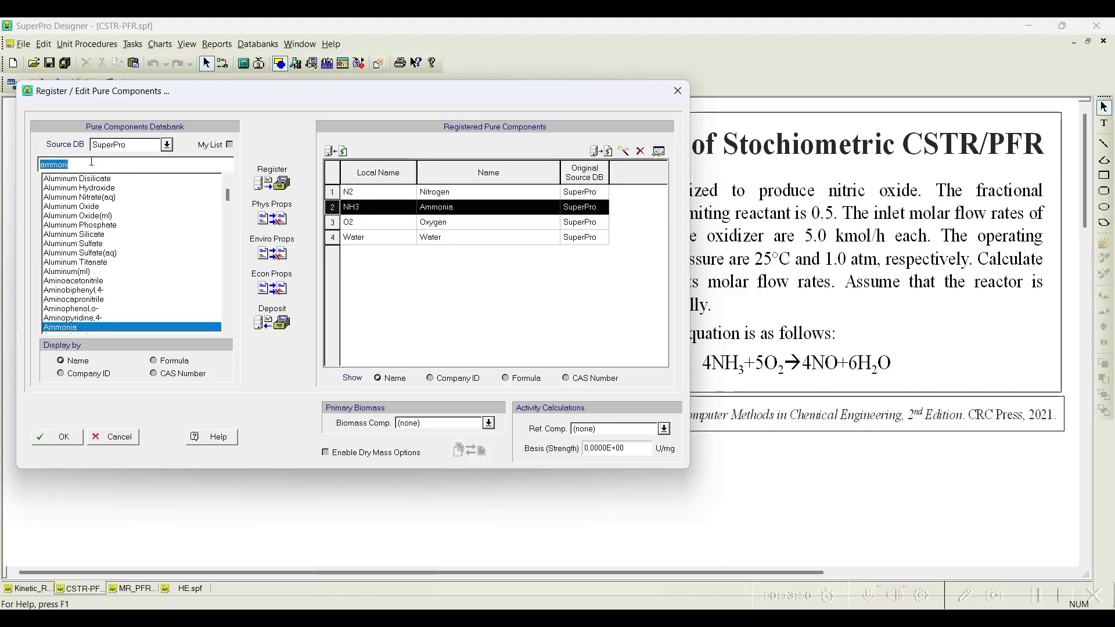
Register Nitric Oxide from the databank as well and accept the pure component list.
{"action": "type", "text": "nitric"}
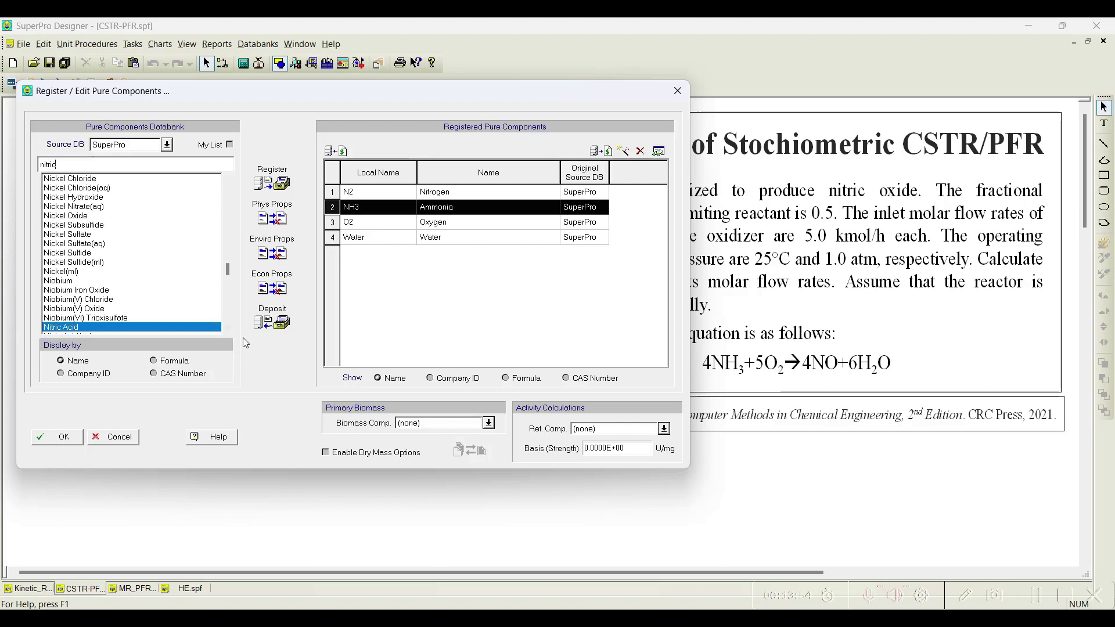
{"action": "left_click", "coordinate": [228, 330]}
{"action": "left_click", "coordinate": [227, 330]}
{"action": "left_click", "coordinate": [228, 330]}
{"action": "left_click", "coordinate": [228, 329]}
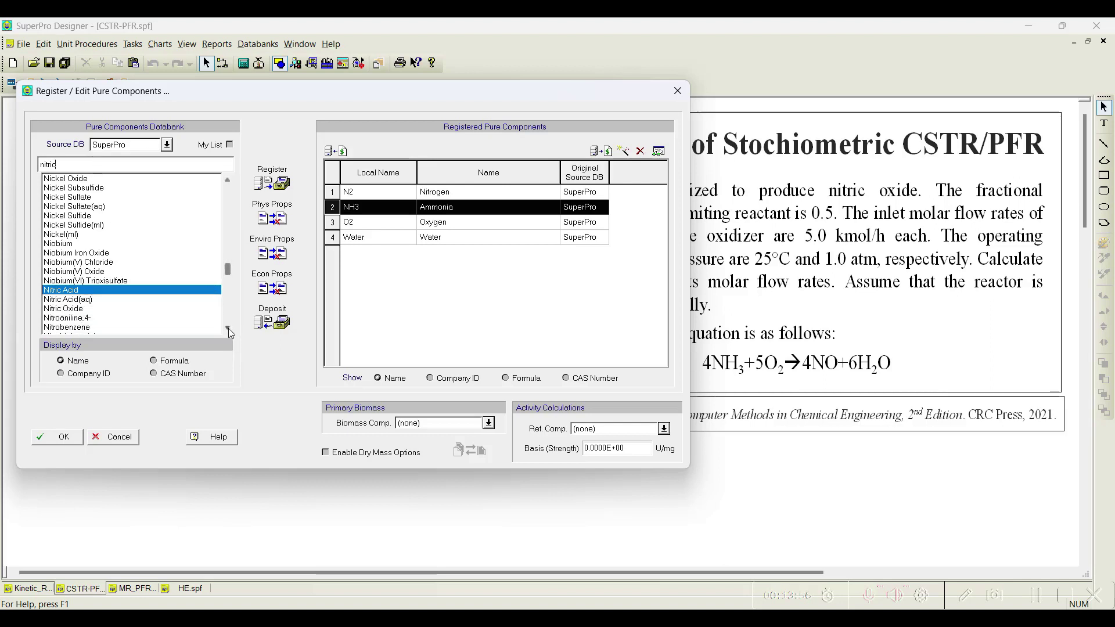
{"action": "left_click", "coordinate": [76, 308]}
{"action": "left_click", "coordinate": [272, 182]}
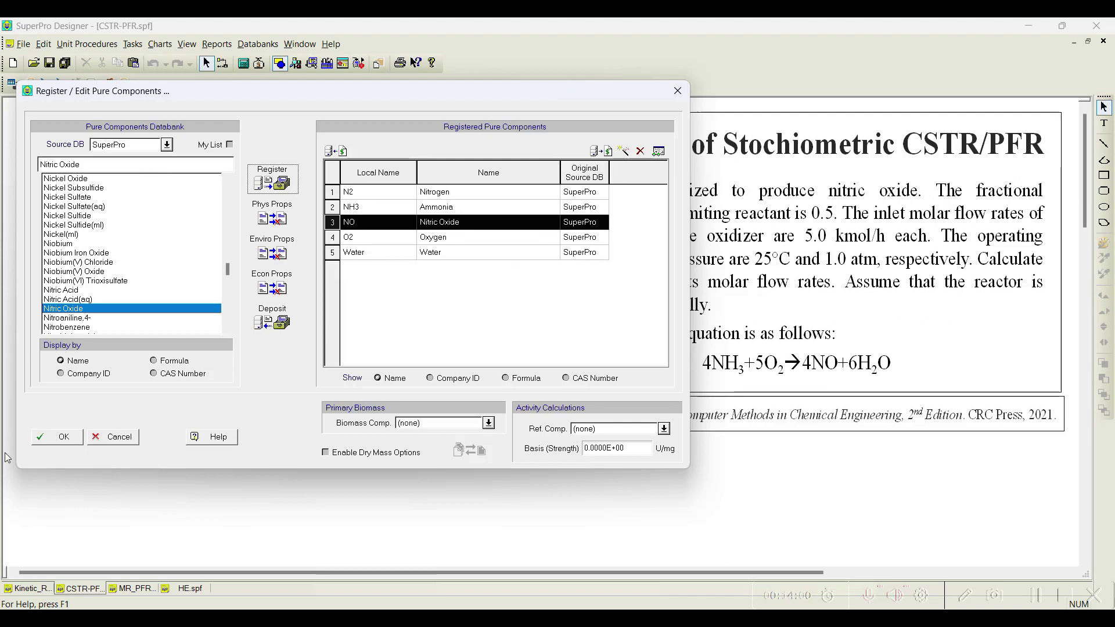
{"action": "left_click", "coordinate": [64, 437]}
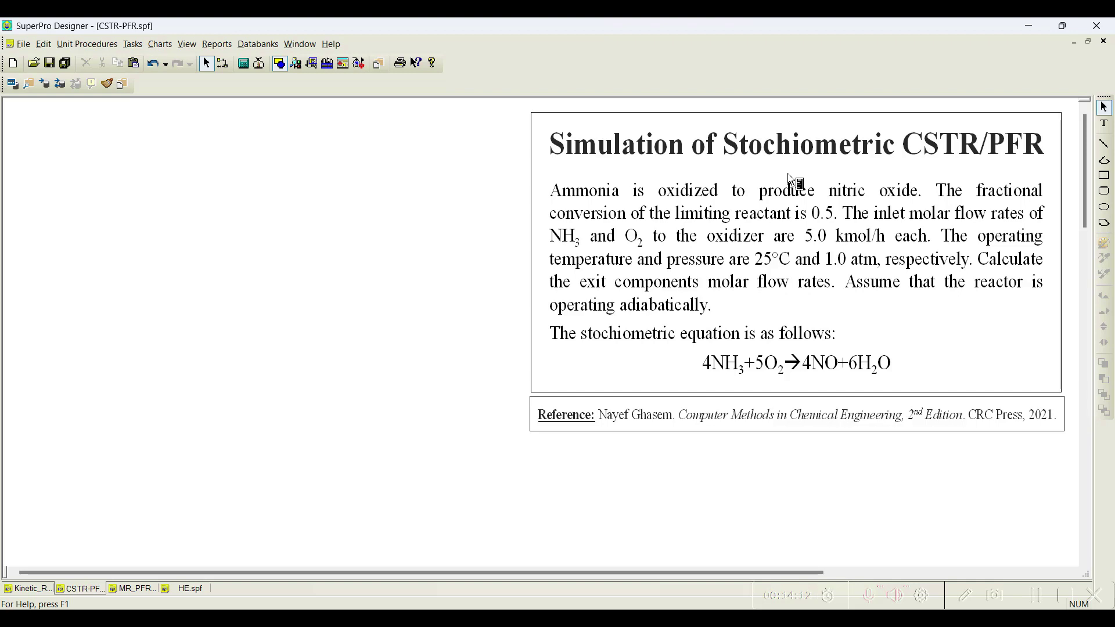
Set the process operating mode to Continuous.
{"action": "left_click", "coordinate": [109, 45]}
{"action": "left_click", "coordinate": [109, 45]}
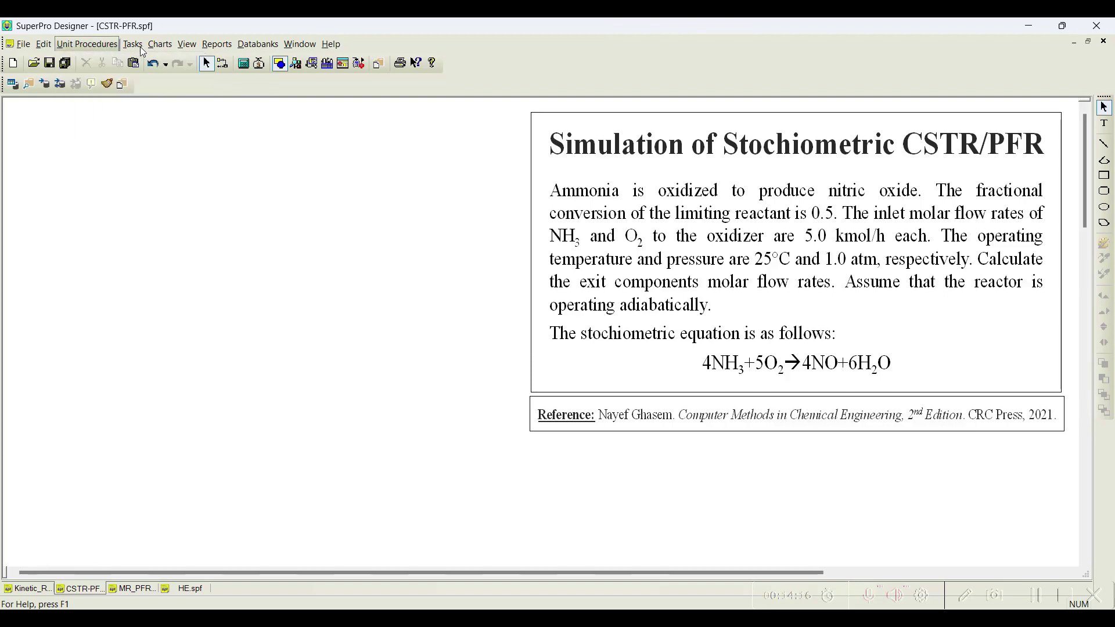
{"action": "left_click", "coordinate": [132, 44]}
{"action": "left_click", "coordinate": [160, 58]}
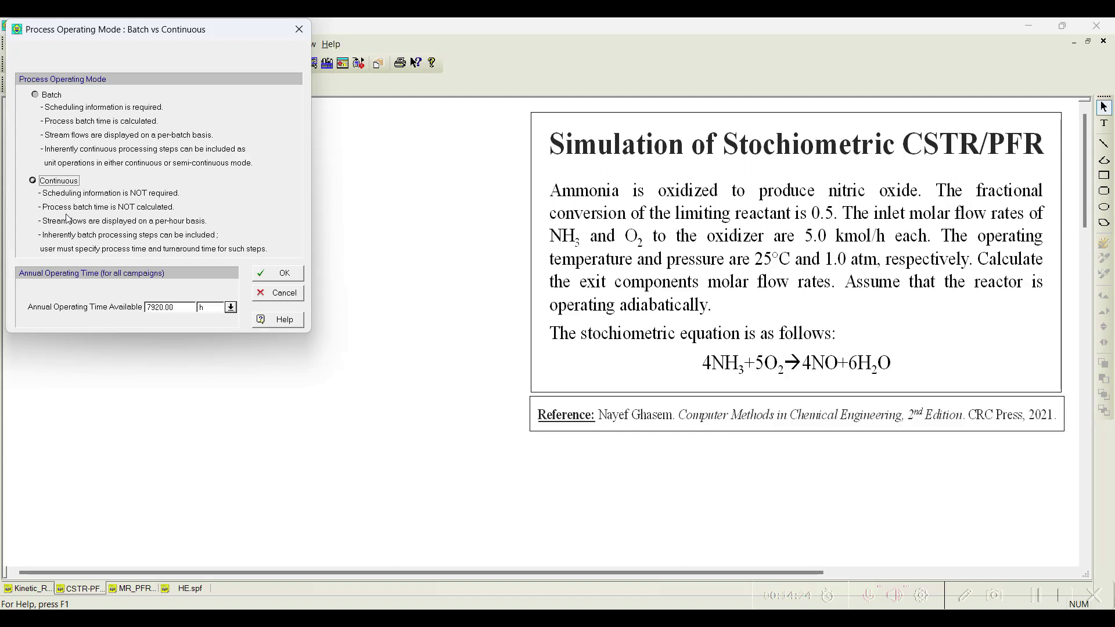
{"action": "left_click", "coordinate": [278, 276]}
Add a continuous stoichiometric reaction in a CSTR to the empty flowsheet area beside the problem statement.
{"action": "left_click", "coordinate": [92, 46]}
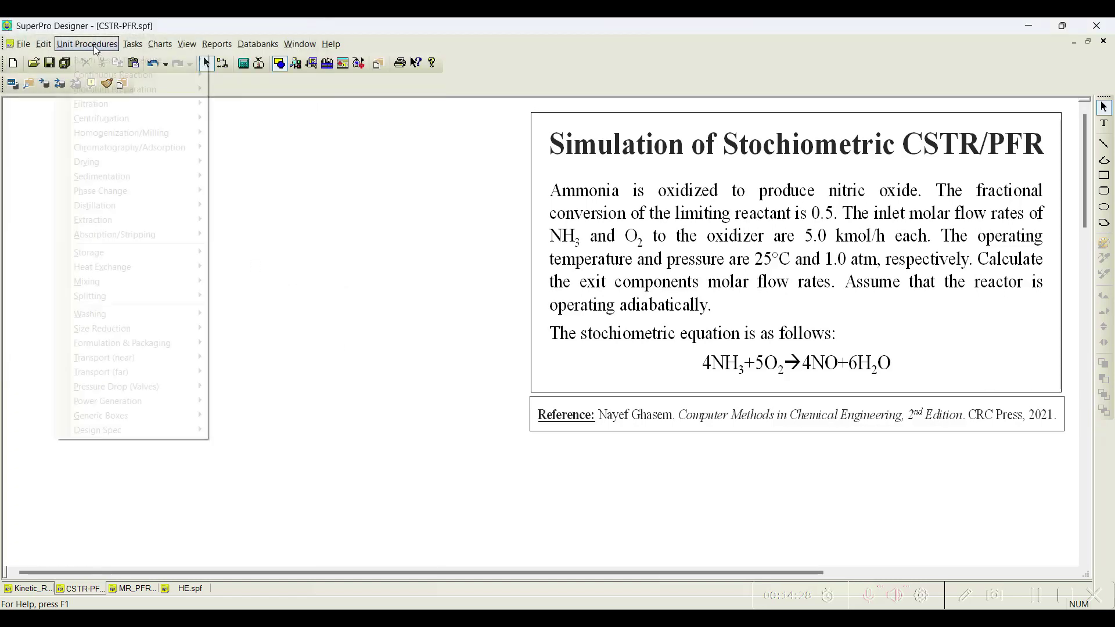
{"action": "mouse_move", "coordinate": [103, 79]}
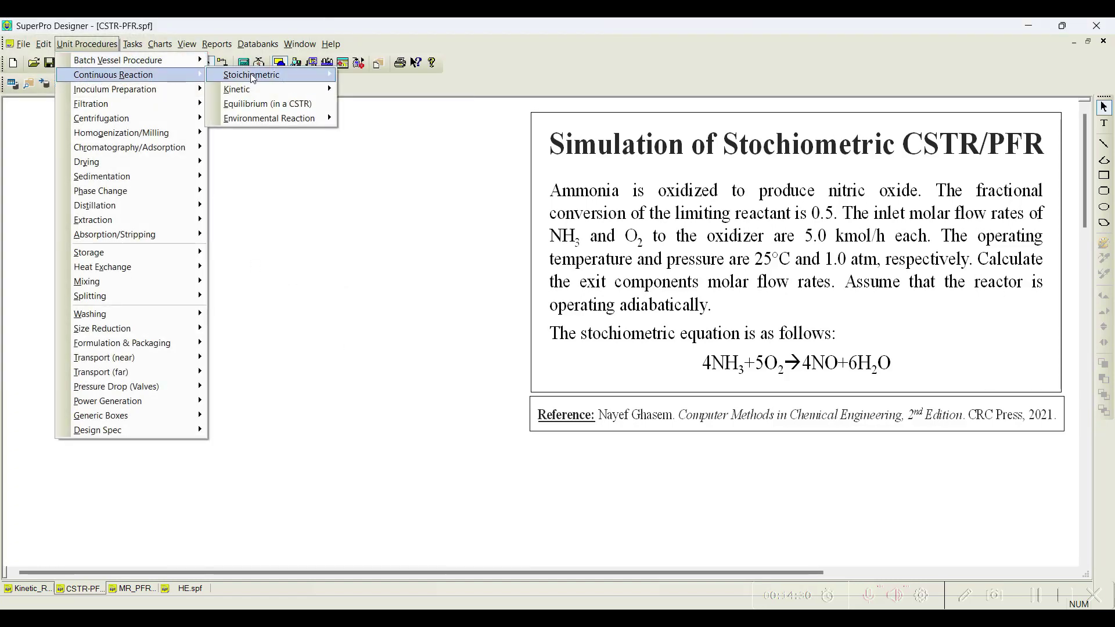
{"action": "mouse_move", "coordinate": [253, 78]}
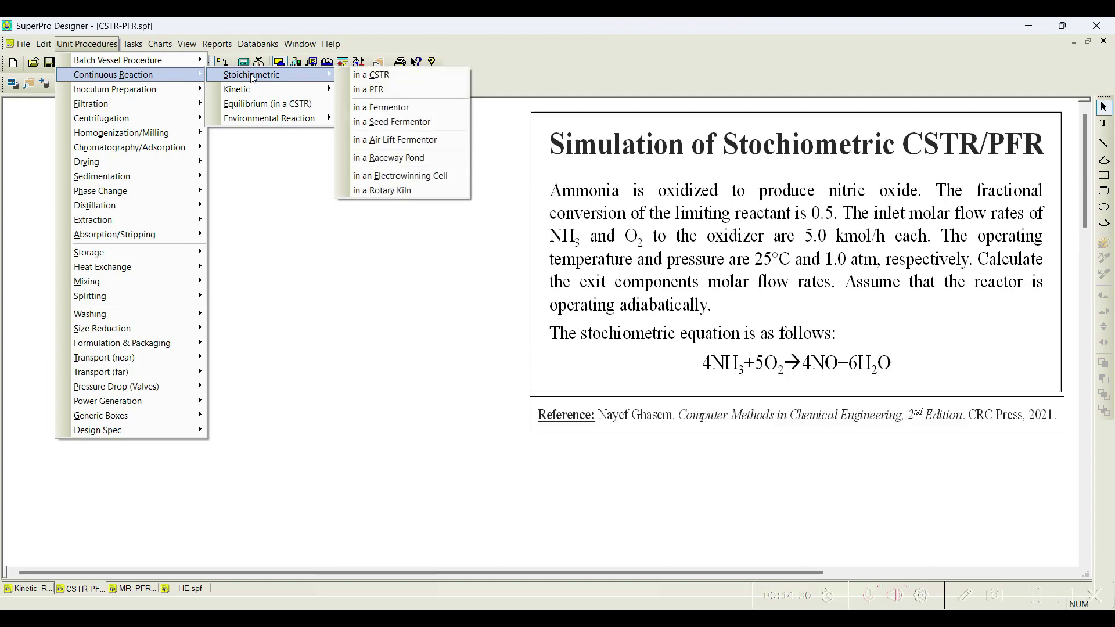
{"action": "left_click", "coordinate": [372, 75]}
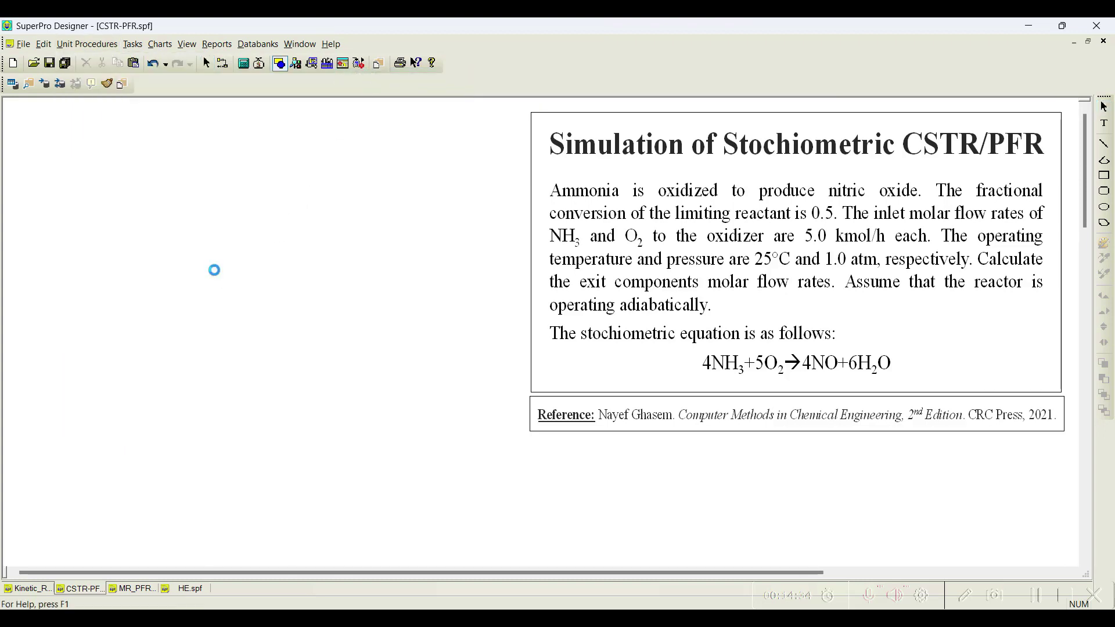
{"action": "left_click", "coordinate": [215, 270]}
{"action": "left_click_drag", "start_coordinate": [214, 270], "coordinate": [229, 240]}
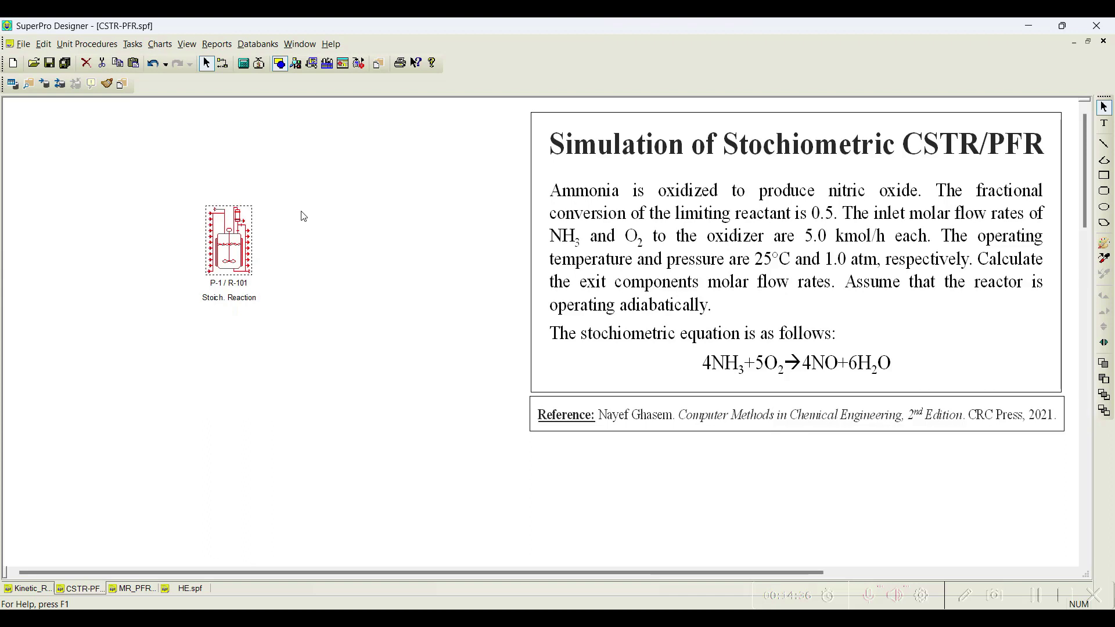
Draw a feed stream into the reactor's upper inlet and a product stream out of its lower outlet.
{"action": "left_click", "coordinate": [224, 63]}
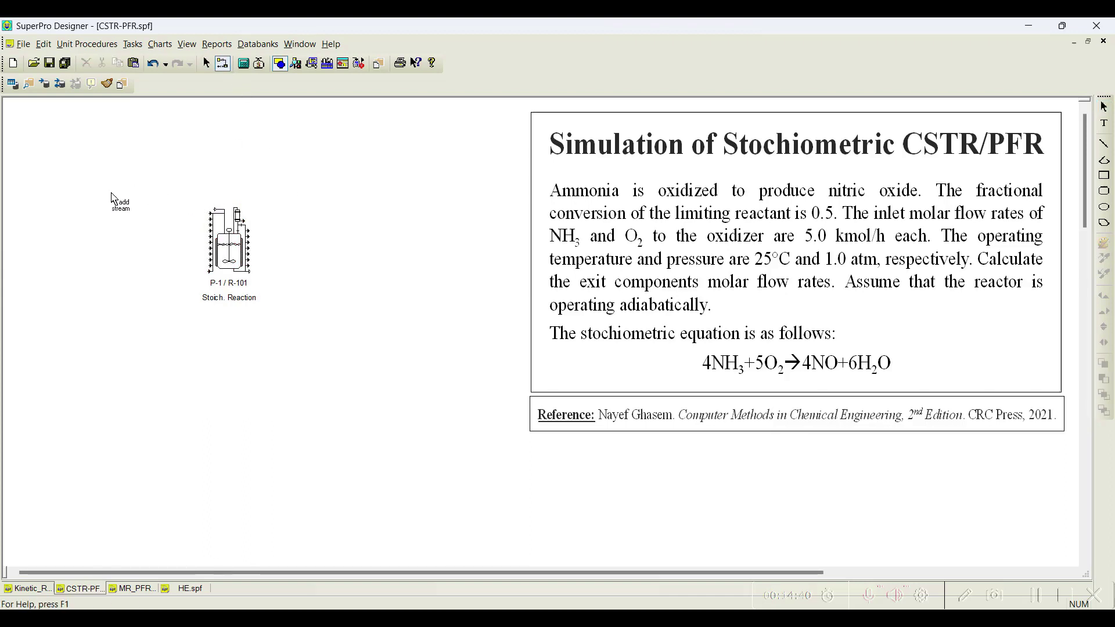
{"action": "left_click", "coordinate": [117, 174]}
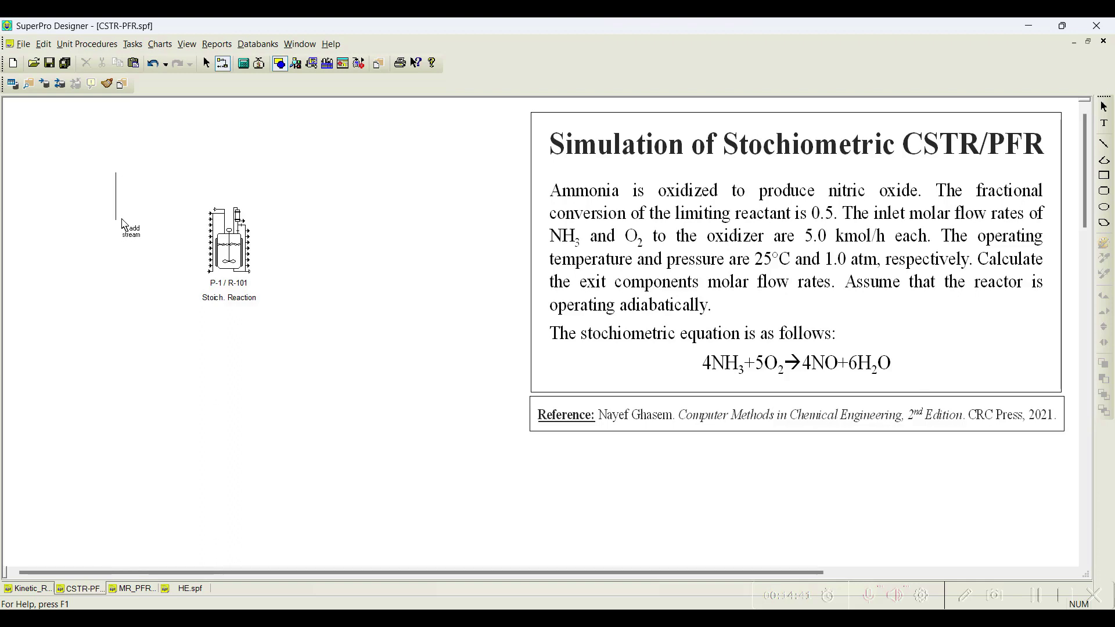
{"action": "left_click", "coordinate": [216, 211]}
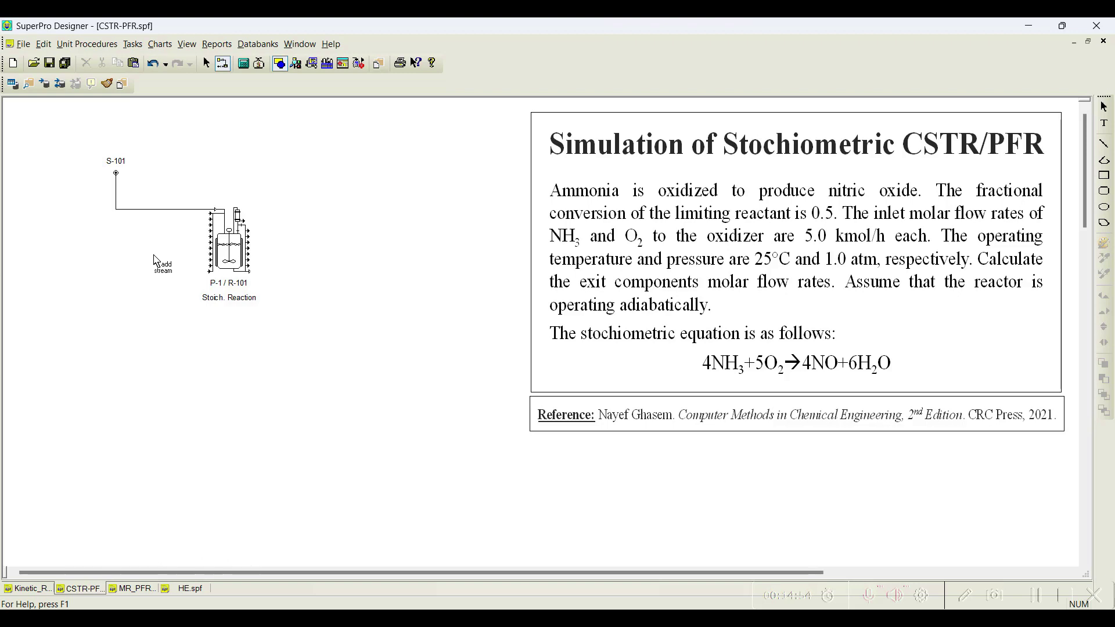
{"action": "left_click", "coordinate": [250, 272]}
{"action": "left_click", "coordinate": [300, 271]}
{"action": "key", "text": "Escape"}
Rename the reactor's inlet stream as Reactants.
{"action": "right_click", "coordinate": [165, 211]}
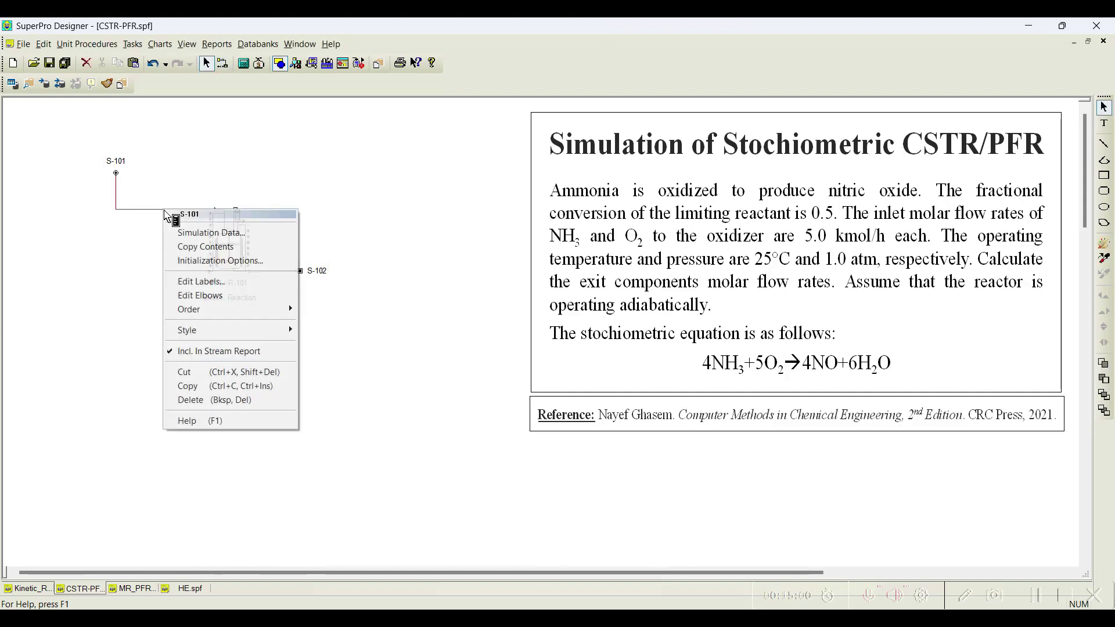
{"action": "left_click", "coordinate": [198, 282]}
{"action": "type", "text": "Reactants"}
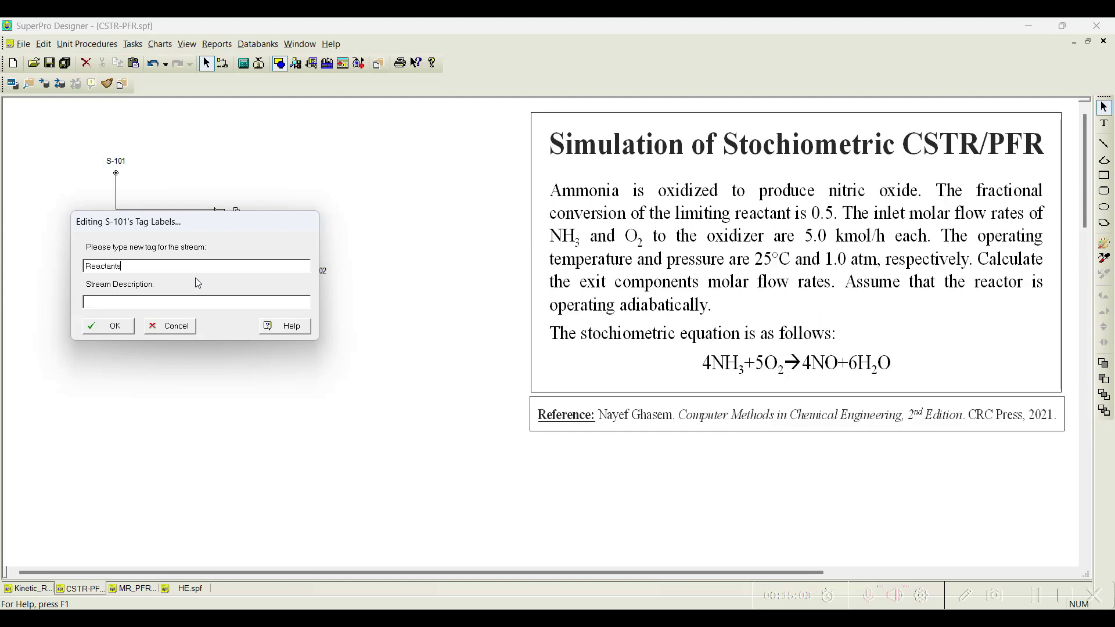
{"action": "left_click", "coordinate": [110, 327]}
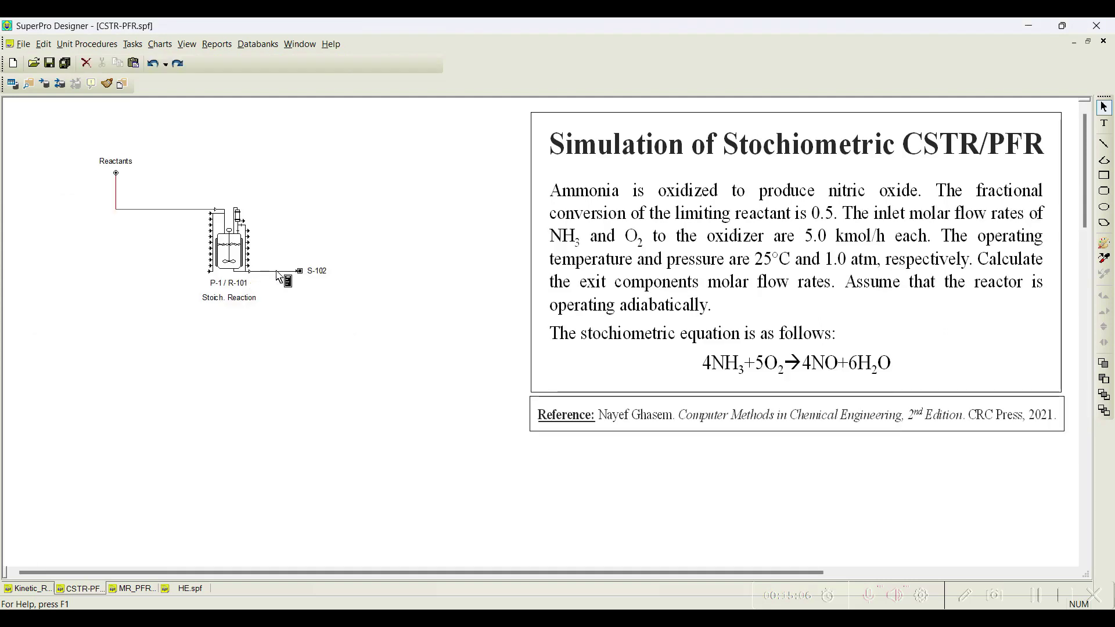
Rename the reactor's outlet stream as Products.
{"action": "right_click", "coordinate": [277, 272]}
{"action": "left_click", "coordinate": [324, 340]}
{"action": "type", "text": "Products"}
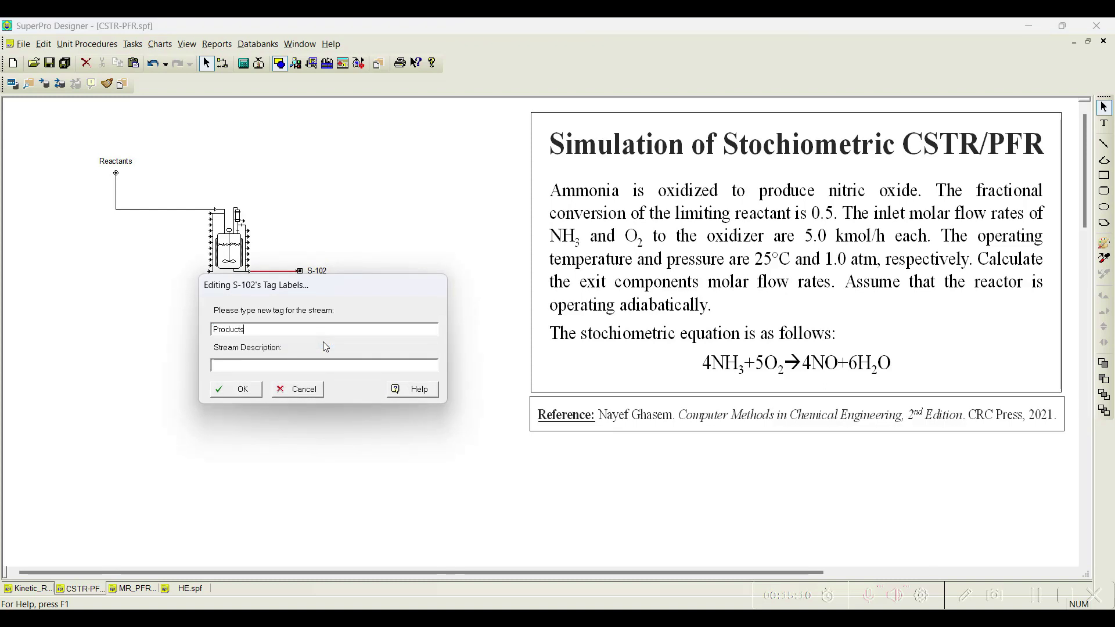
{"action": "left_click", "coordinate": [236, 389]}
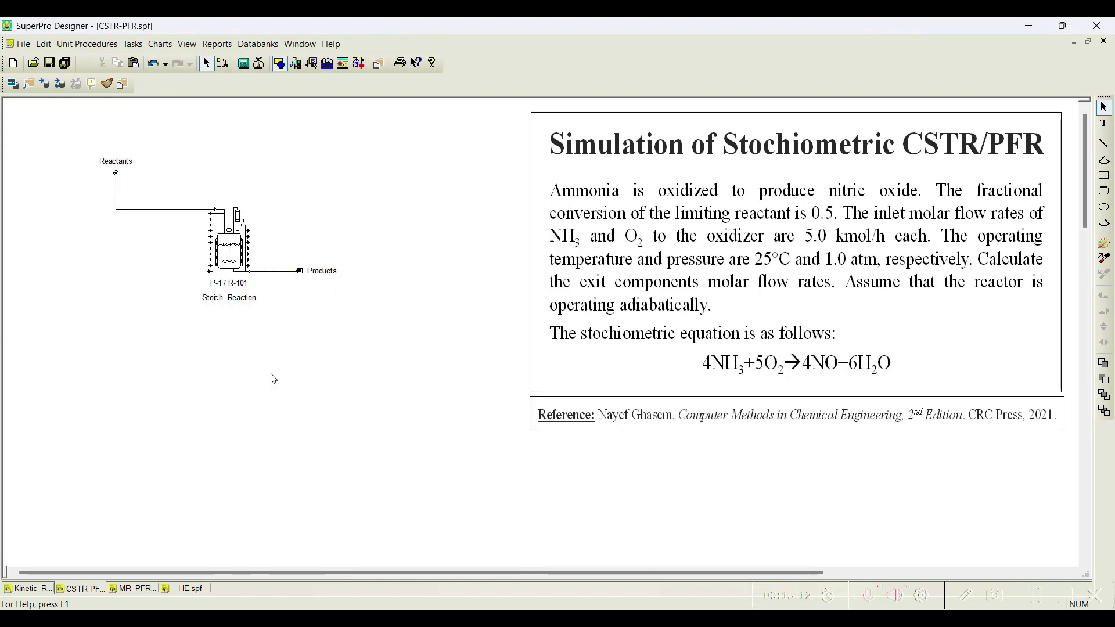
{"action": "left_click", "coordinate": [273, 379]}
Add NH3 and O2 as ingredients of the Reactants stream.
{"action": "double_click", "coordinate": [174, 209]}
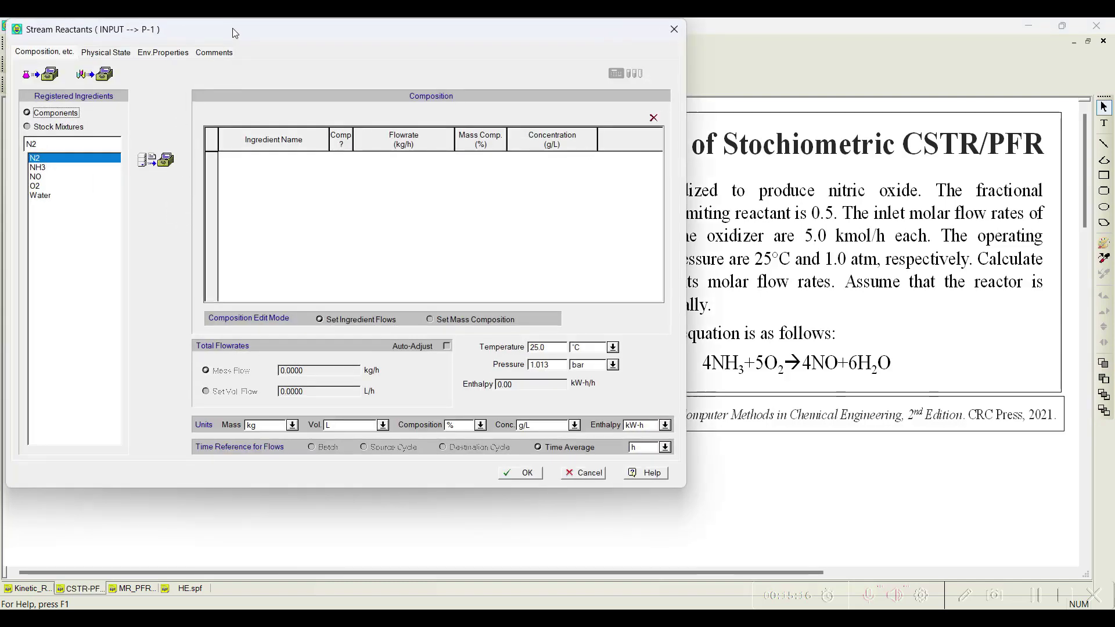
{"action": "left_click", "coordinate": [56, 167]}
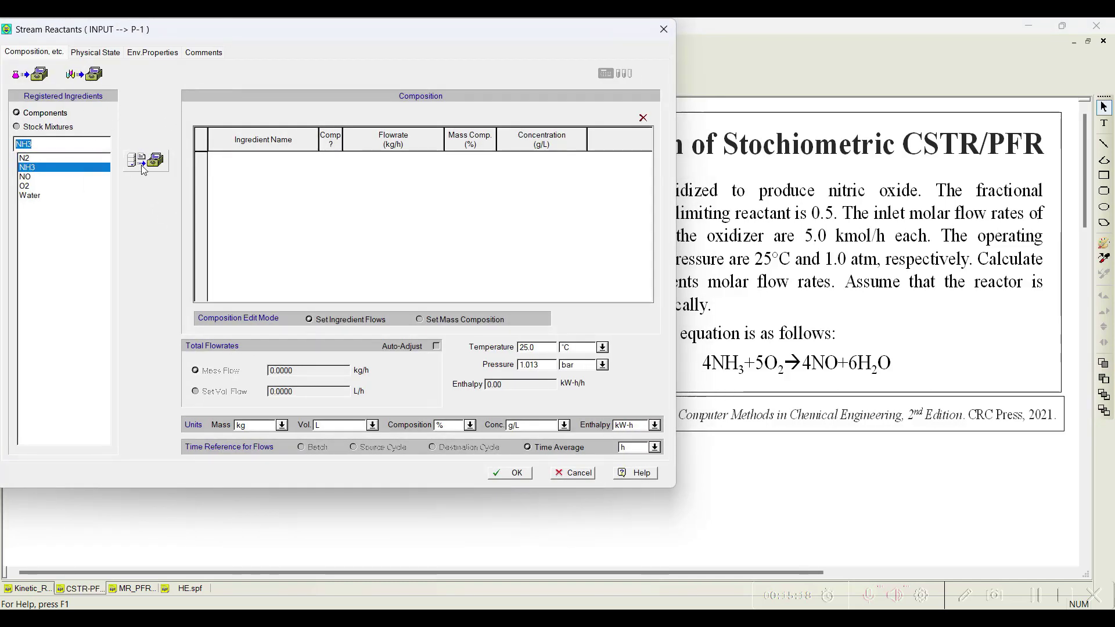
{"action": "left_click", "coordinate": [142, 165]}
{"action": "left_click", "coordinate": [55, 186]}
{"action": "left_click", "coordinate": [150, 165]}
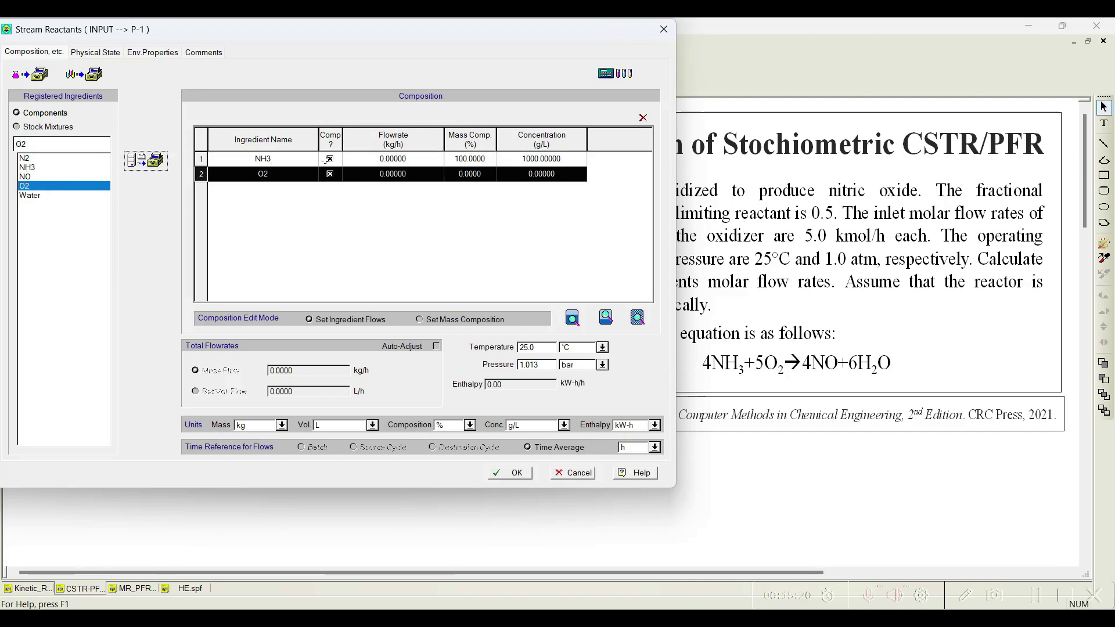
Switch the Reactants stream's mass unit to kmol and set the NH3 and O2 flowrates to 5 kmol/h each.
{"action": "left_click_drag", "start_coordinate": [447, 34], "coordinate": [357, 33]}
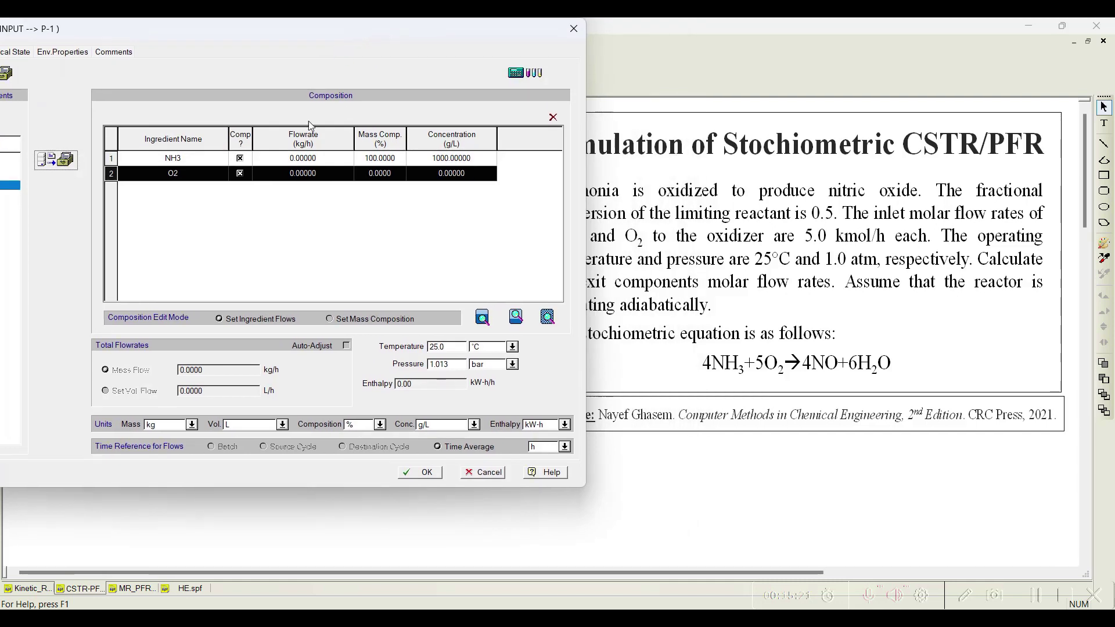
{"action": "left_click", "coordinate": [308, 161]}
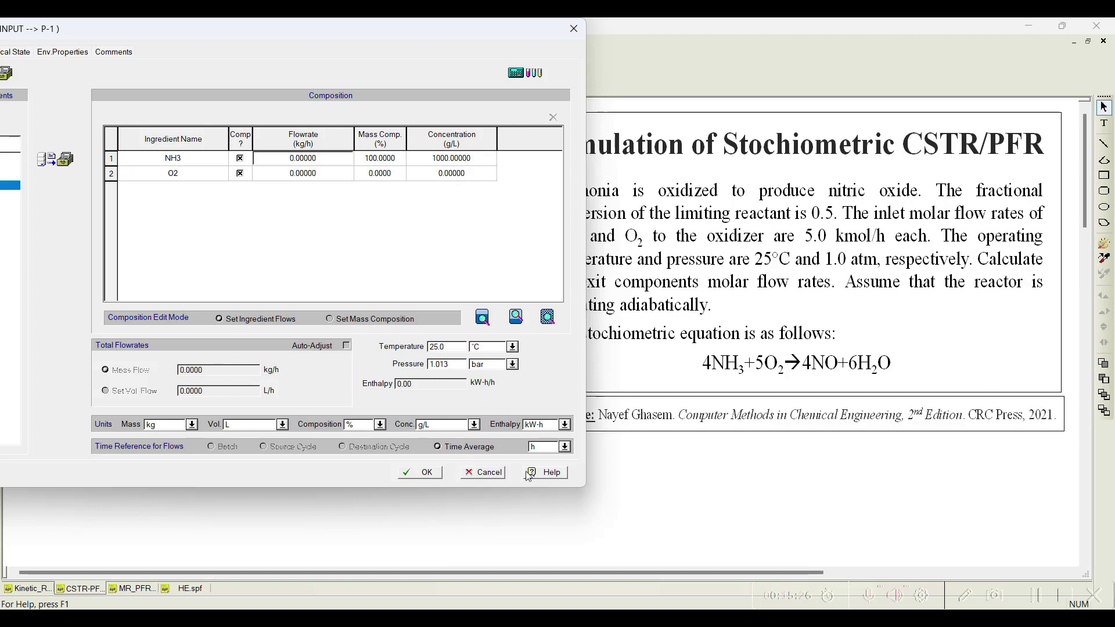
{"action": "left_click", "coordinate": [191, 425]}
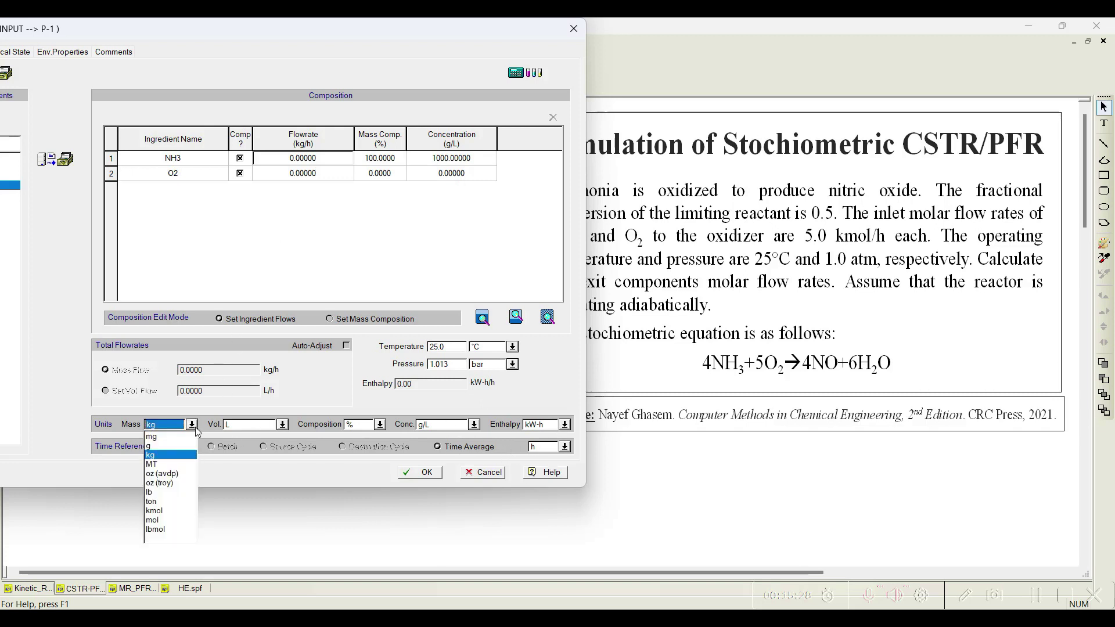
{"action": "left_click", "coordinate": [176, 513]}
{"action": "left_click", "coordinate": [285, 158]}
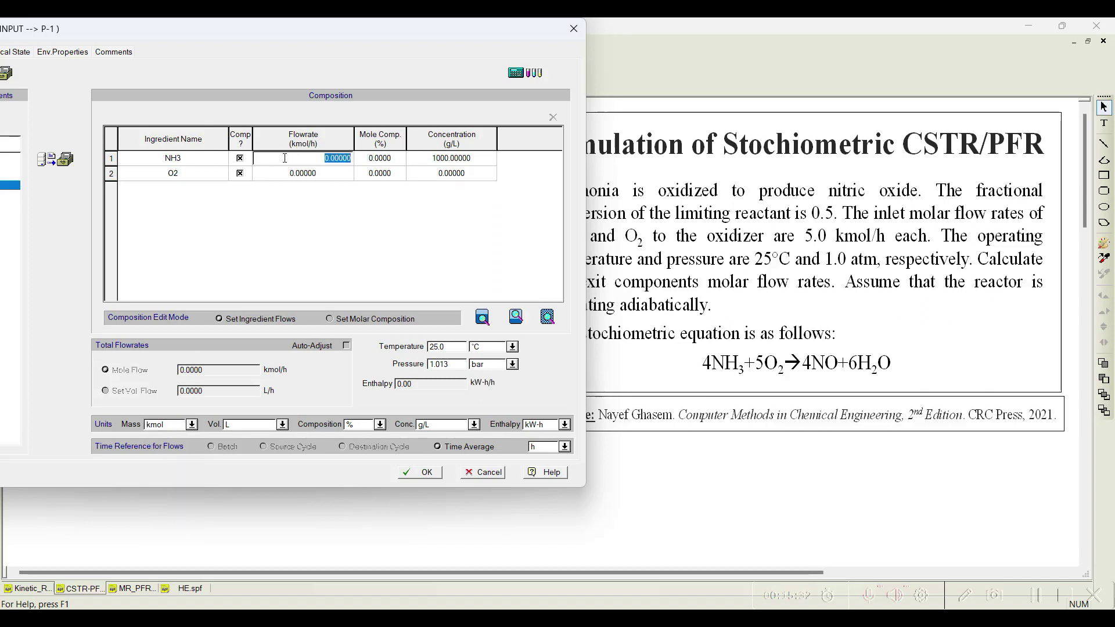
{"action": "type", "text": "5"}
{"action": "key", "text": "Return"}
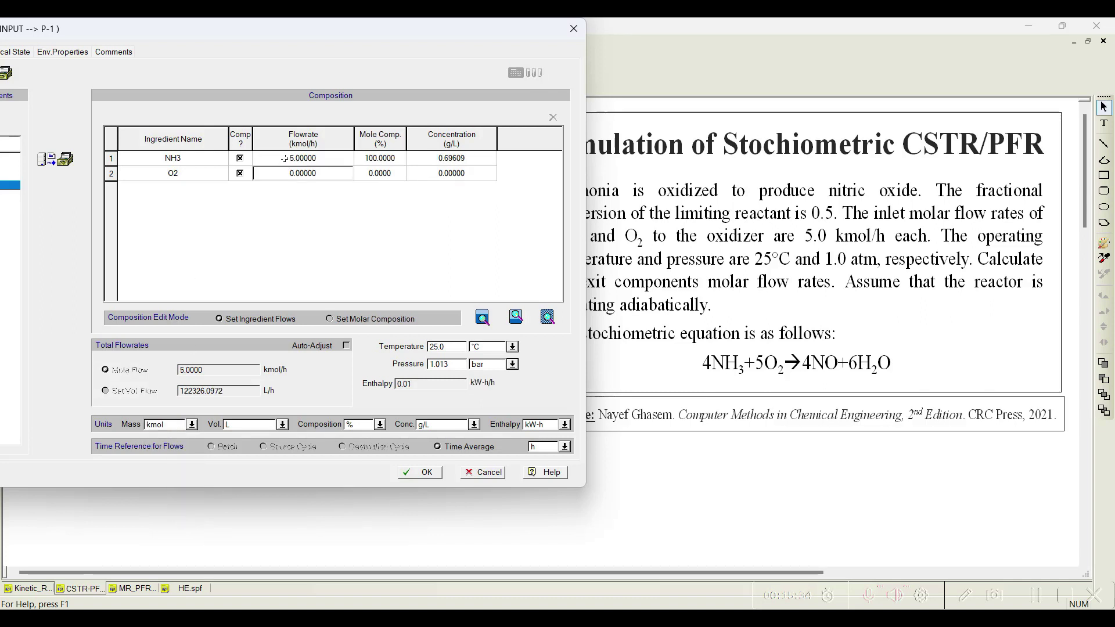
{"action": "type", "text": "5"}
{"action": "key", "text": "Return"}
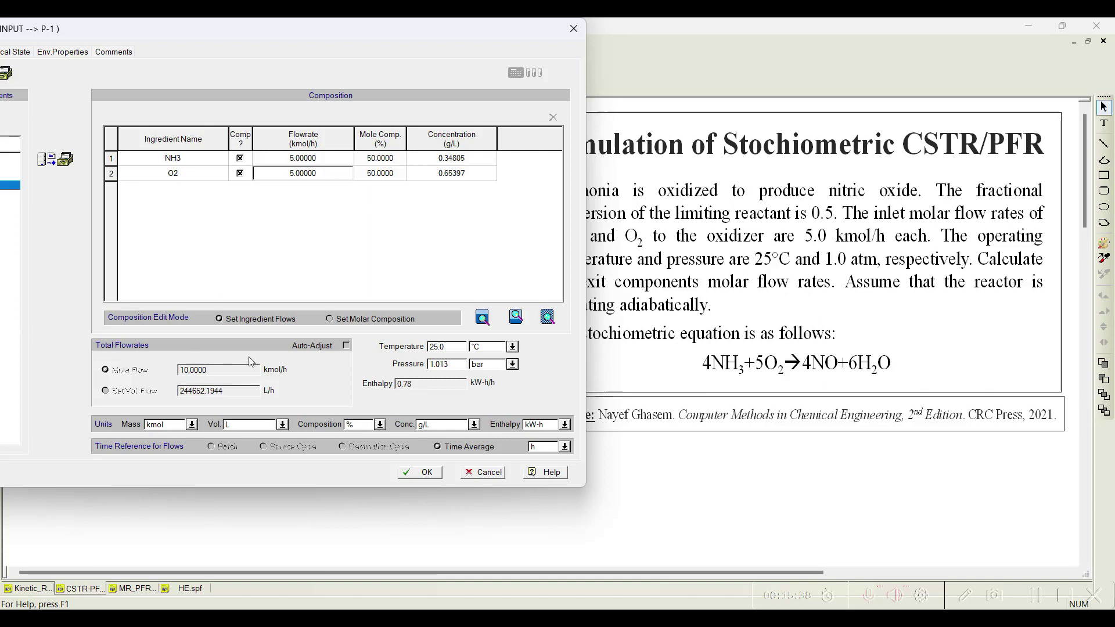
{"action": "left_click", "coordinate": [426, 473]}
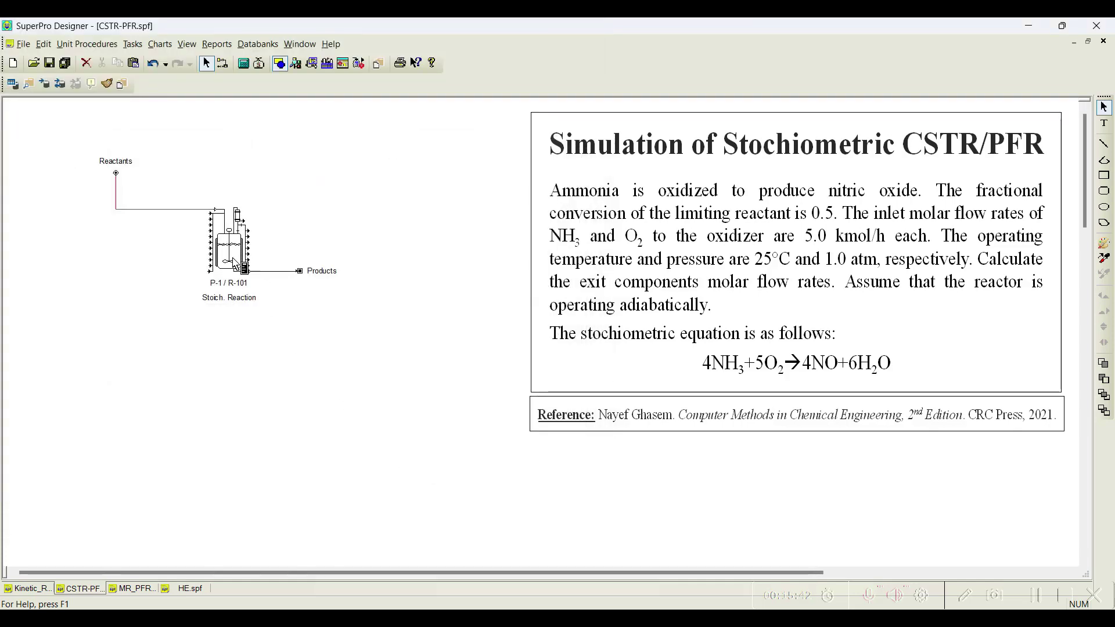
Open the stoichiometry balance of the CSTR operation's Reaction #1 and add NH3 and O2 as reactants.
{"action": "right_click", "coordinate": [234, 264]}
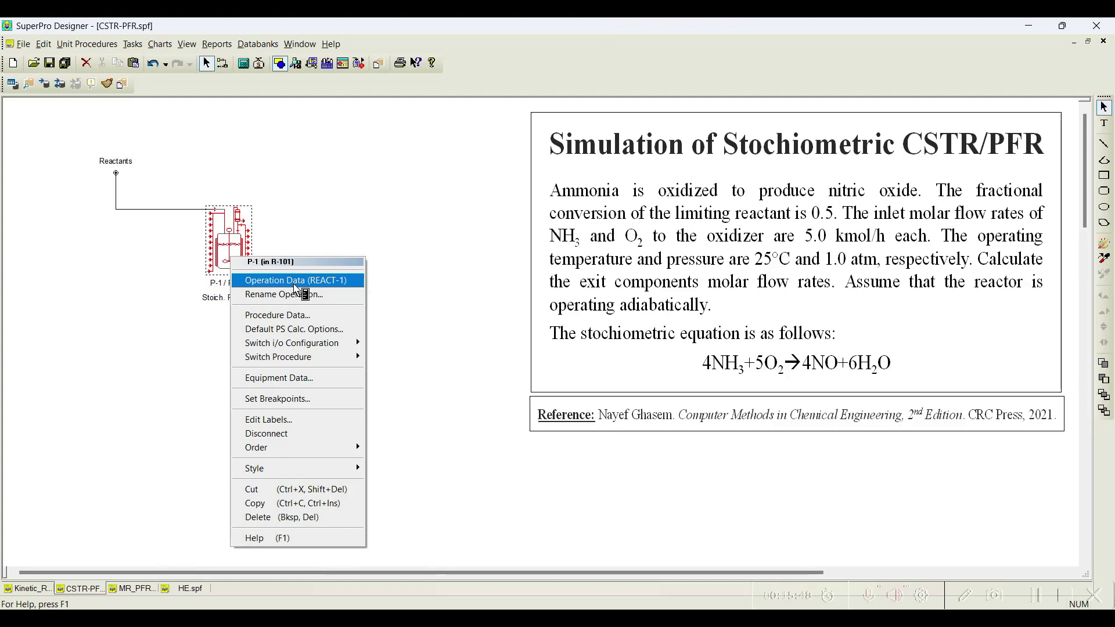
{"action": "left_click", "coordinate": [296, 281]}
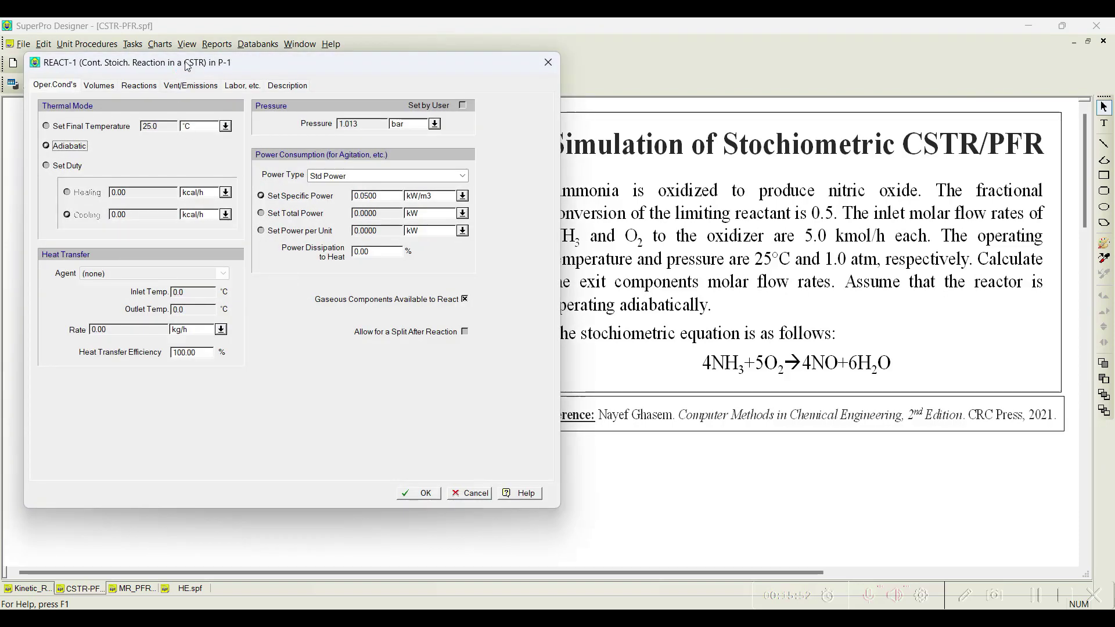
{"action": "left_click_drag", "start_coordinate": [187, 61], "coordinate": [167, 48]}
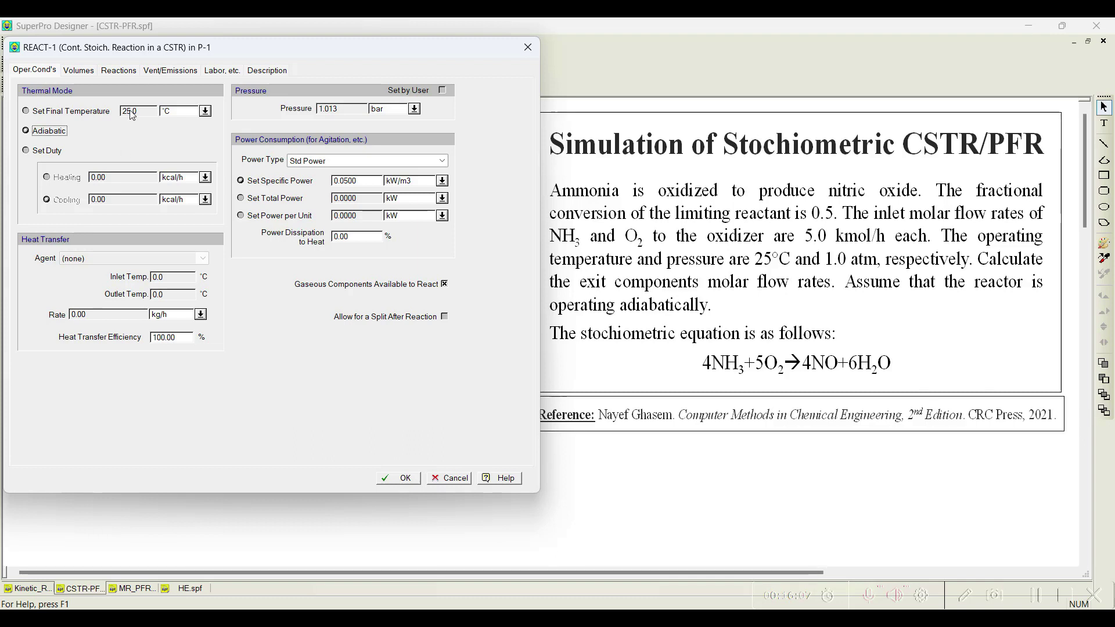
{"action": "left_click", "coordinate": [108, 72]}
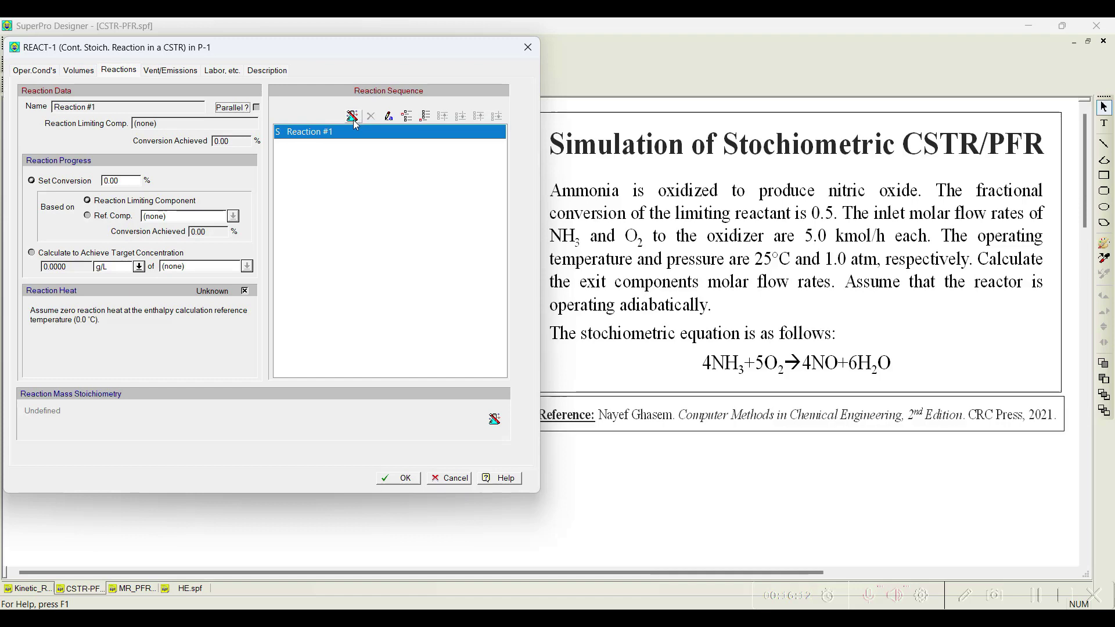
{"action": "left_click", "coordinate": [353, 118]}
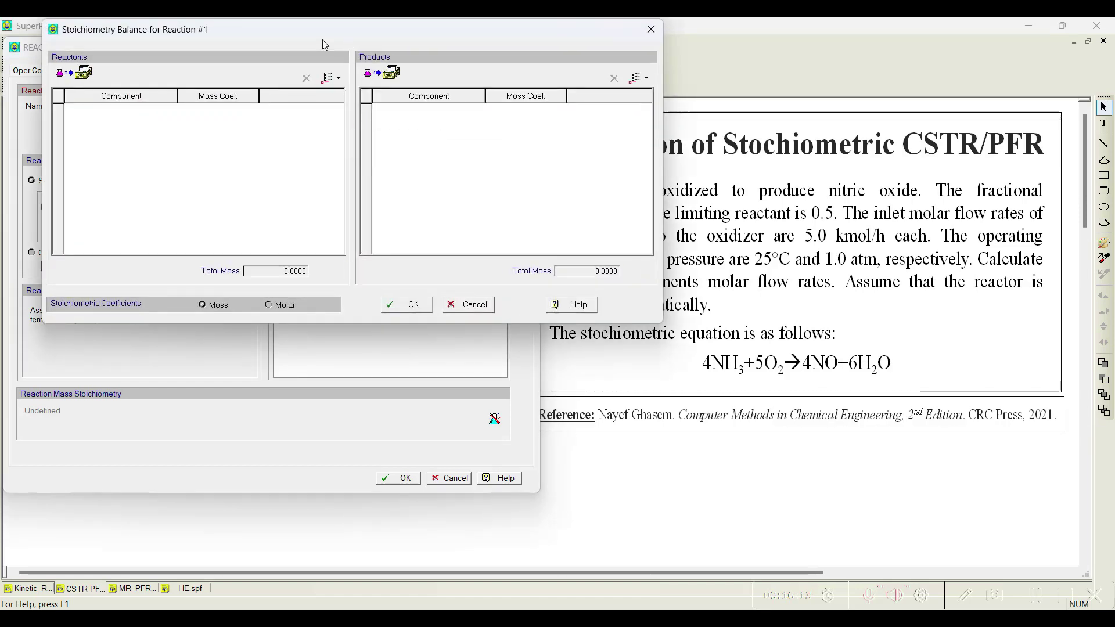
{"action": "left_click", "coordinate": [330, 76]}
{"action": "left_click", "coordinate": [339, 93]}
{"action": "left_click", "coordinate": [340, 81]}
{"action": "left_click", "coordinate": [348, 120]}
Add NO and Water as products of Reaction #1.
{"action": "left_click", "coordinate": [645, 78]}
{"action": "left_click", "coordinate": [656, 110]}
{"action": "left_click", "coordinate": [644, 77]}
{"action": "left_click", "coordinate": [661, 110]}
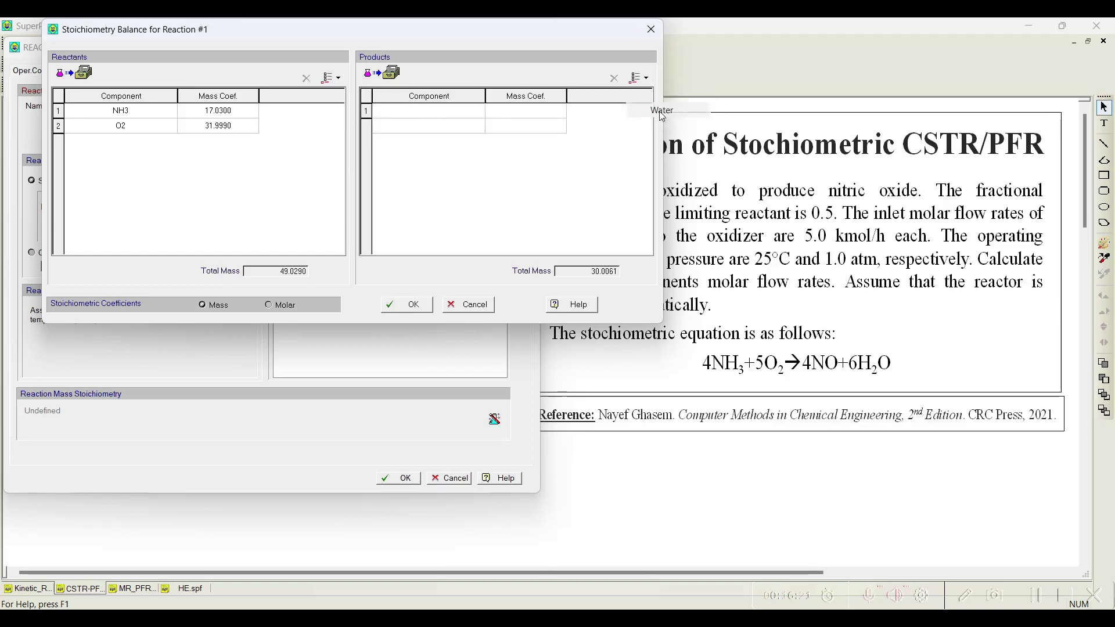
Switch the stoichiometric coefficients to molar and set NH3 to 4 and O2 to 5.
{"action": "left_click", "coordinate": [280, 307]}
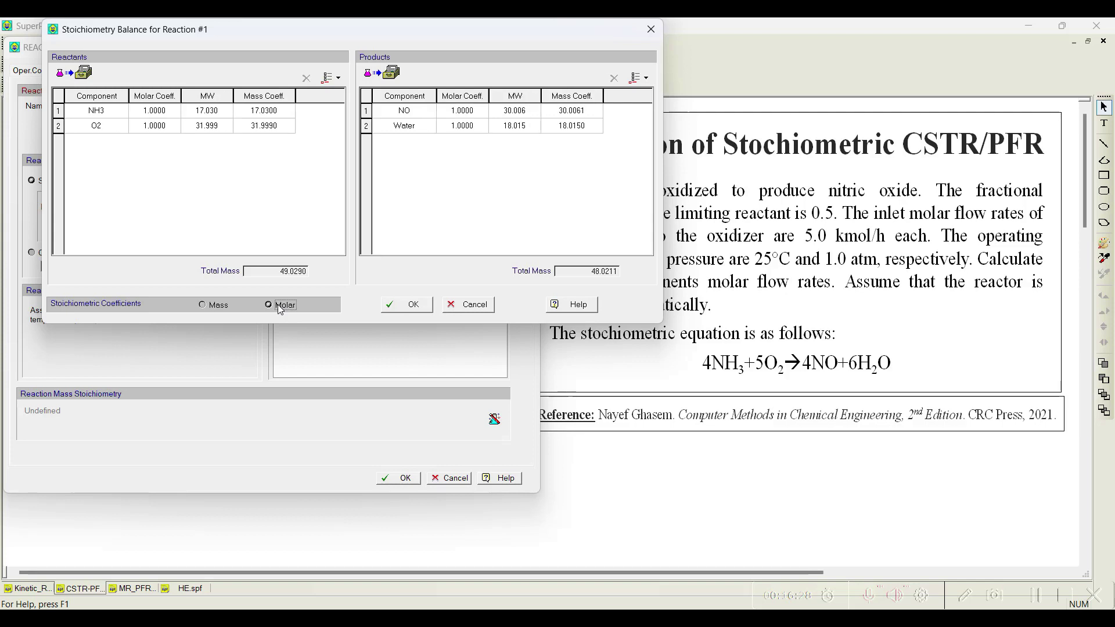
{"action": "left_click", "coordinate": [165, 111]}
{"action": "type", "text": "4"}
{"action": "key", "text": "Return"}
{"action": "type", "text": "5"}
{"action": "key", "text": "Return"}
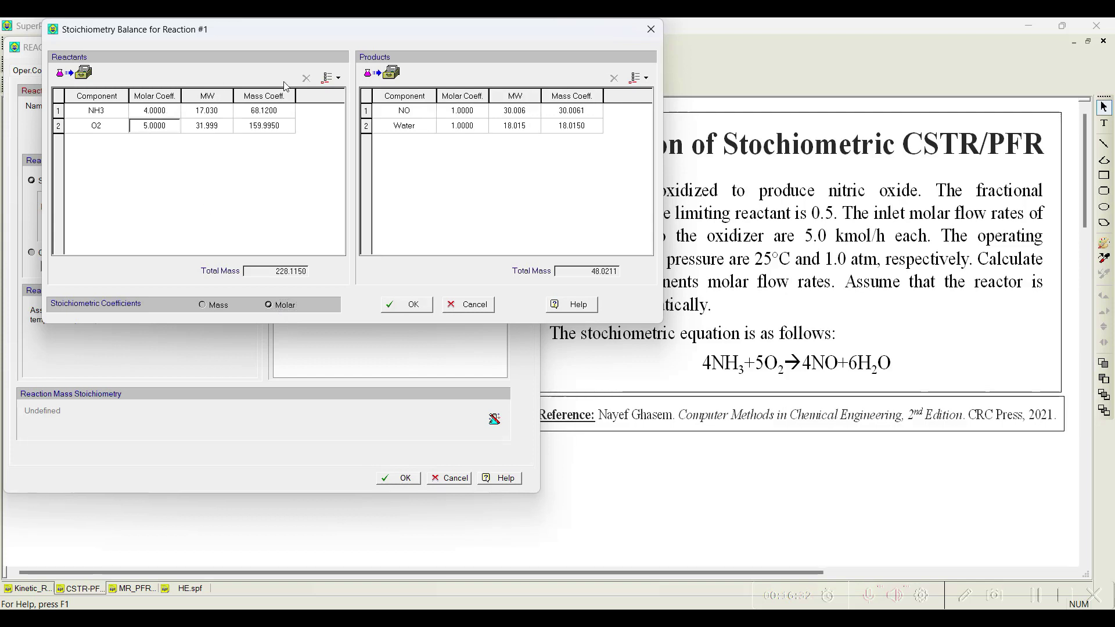
Set the molar coefficients of NO to 4 and Water to 6, and accept the stoichiometry.
{"action": "left_click", "coordinate": [463, 111]}
{"action": "type", "text": "4"}
{"action": "key", "text": "Return"}
{"action": "type", "text": "6"}
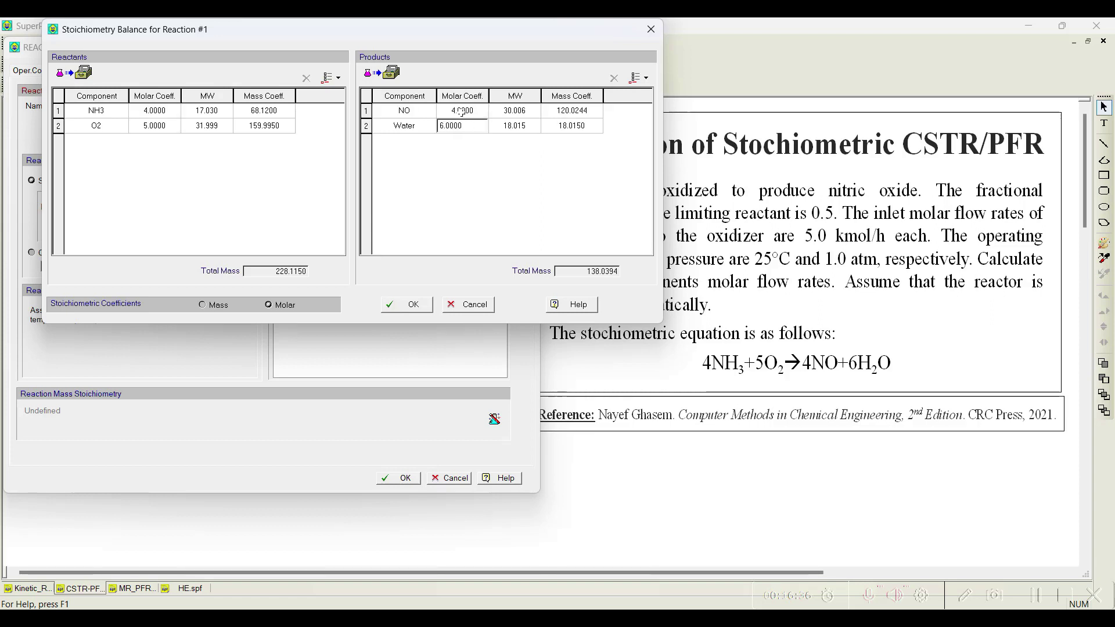
{"action": "key", "text": "Return"}
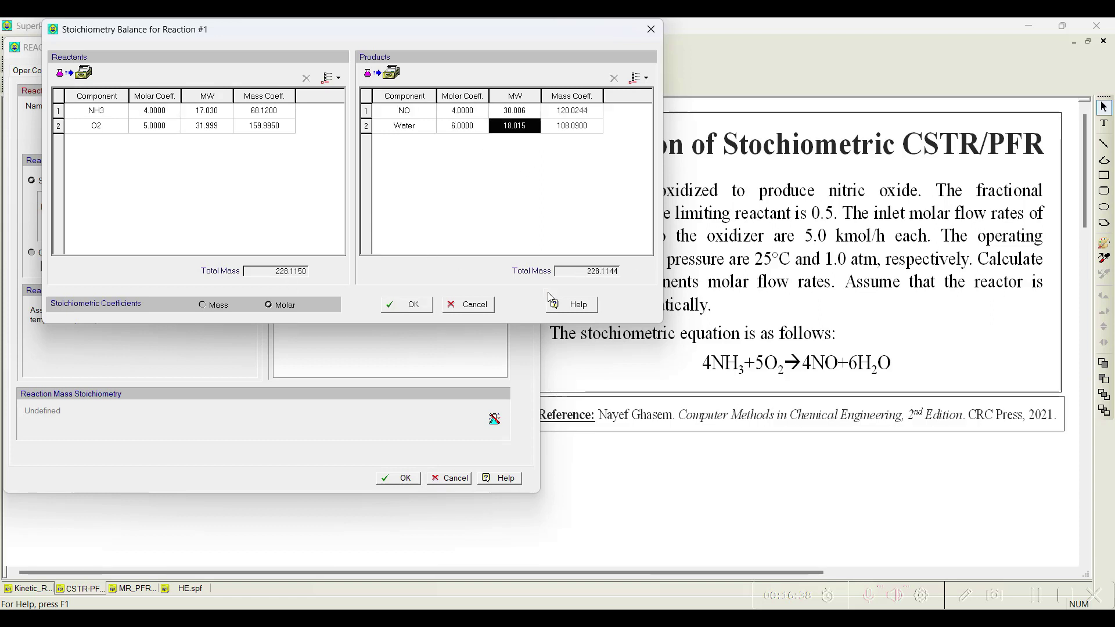
{"action": "left_click", "coordinate": [406, 304]}
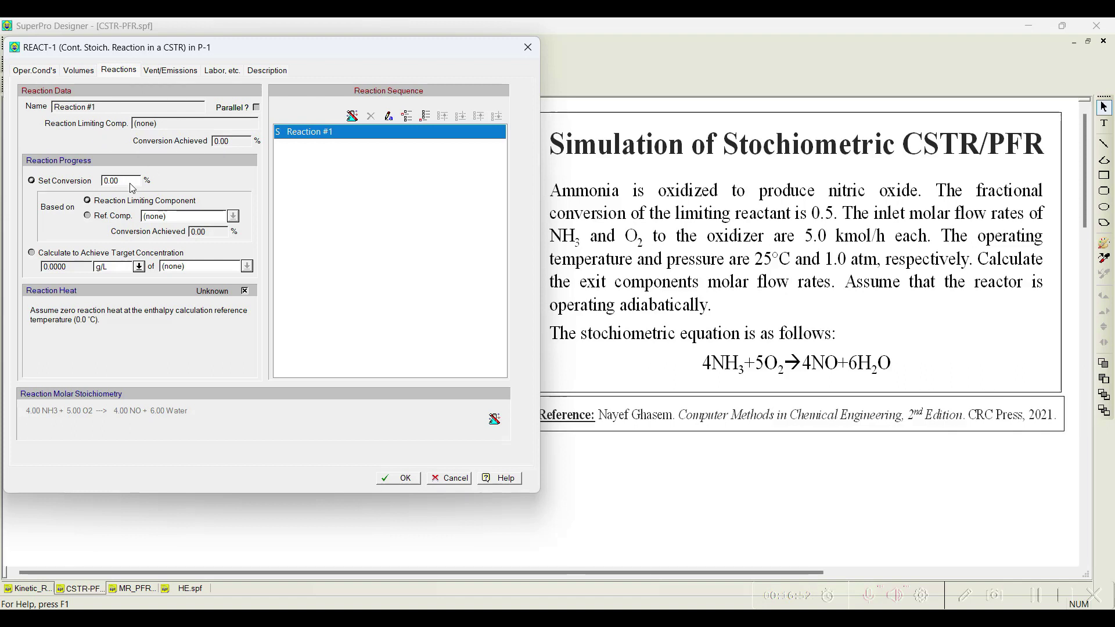
Set the reaction conversion to 50% and solve the mass and energy balances.
{"action": "type", "text": "50"}
{"action": "left_click", "coordinate": [162, 70]}
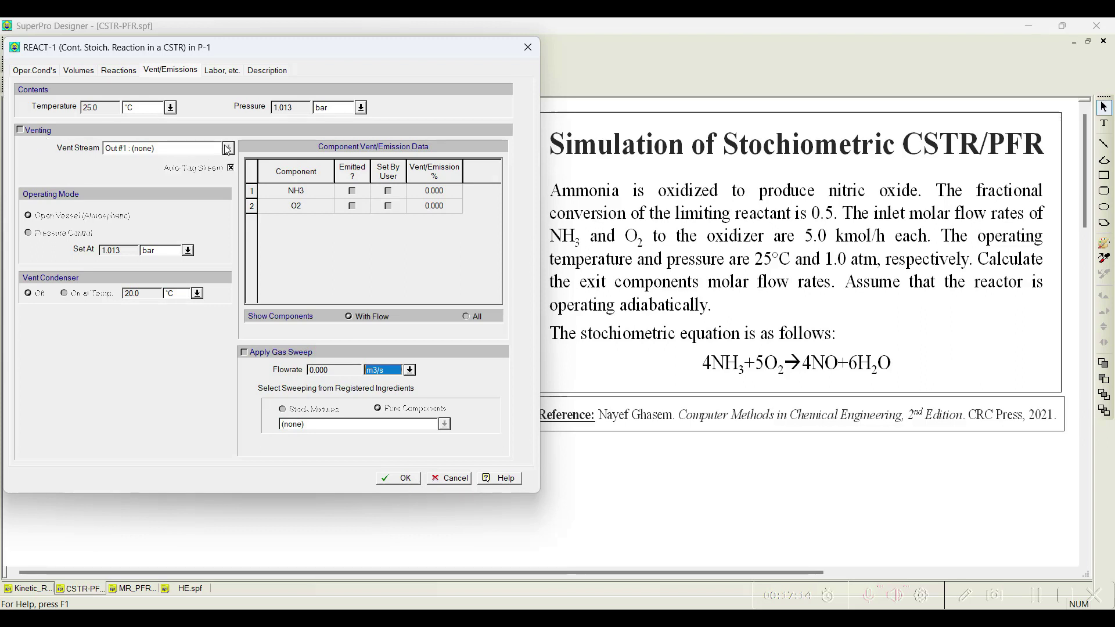
{"action": "left_click", "coordinate": [400, 480]}
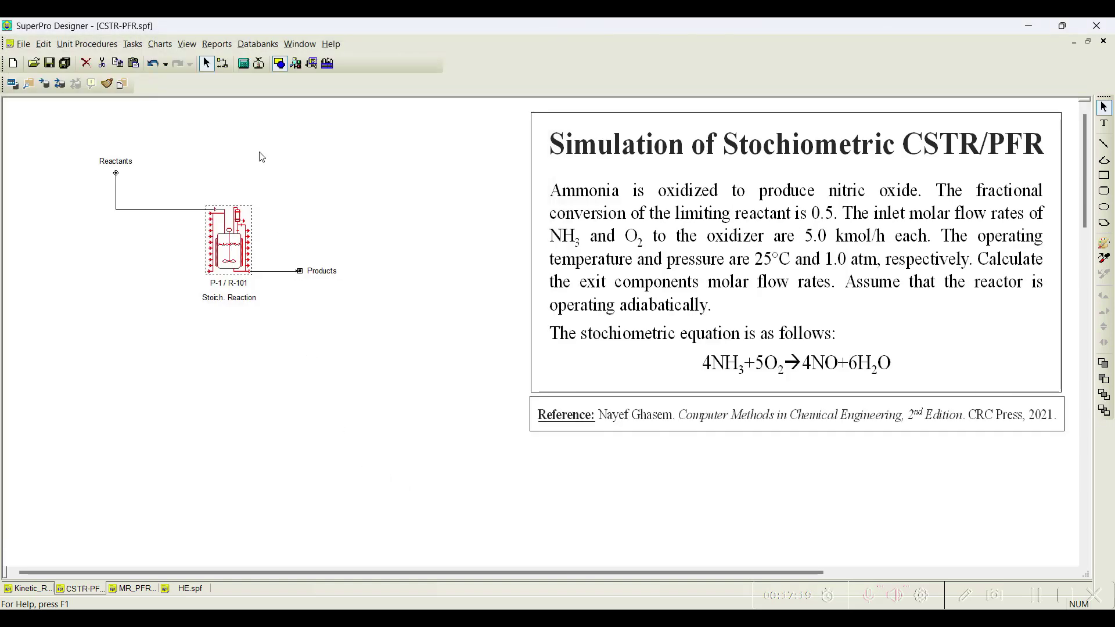
{"action": "left_click", "coordinate": [243, 69]}
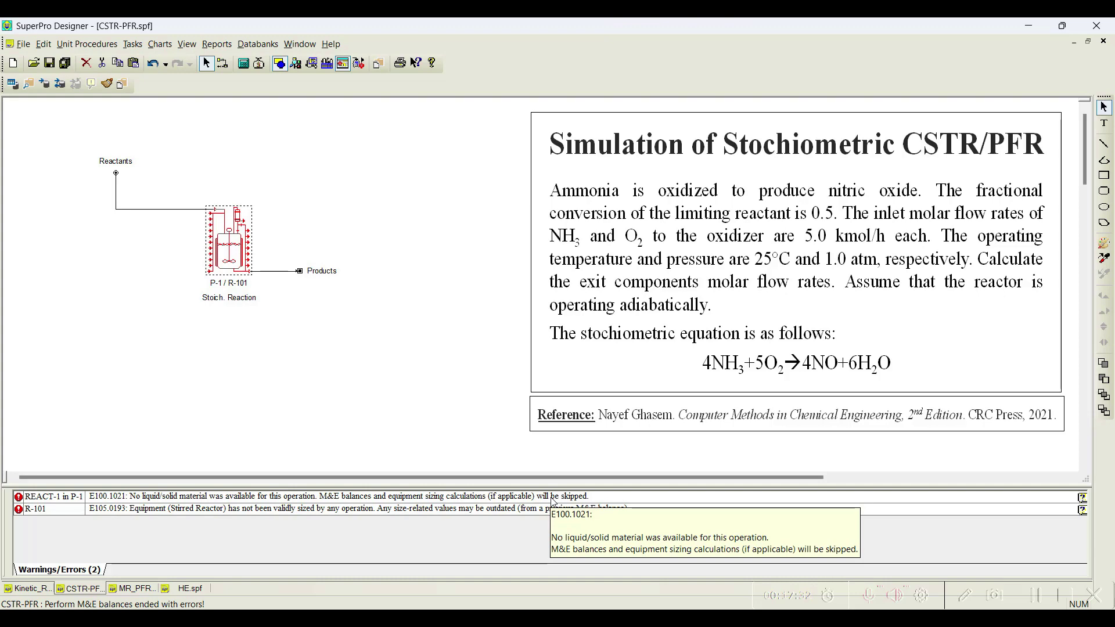
Add Water to the Reactants stream with a flowrate of 0.0001 kmol/h and solve the balances again.
{"action": "double_click", "coordinate": [164, 210]}
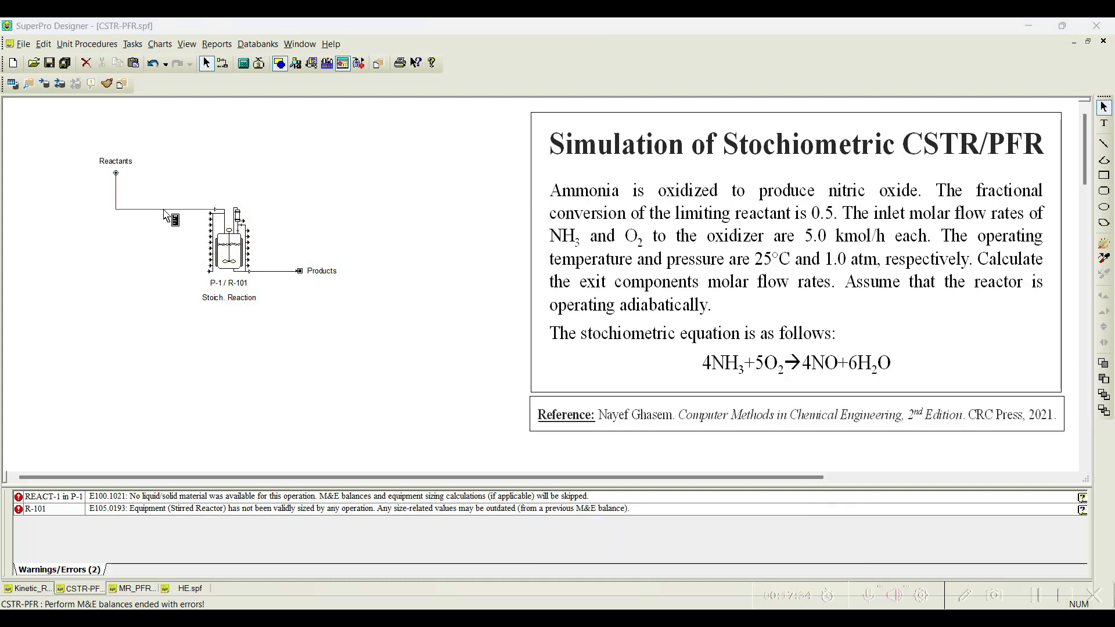
{"action": "left_click", "coordinate": [40, 195]}
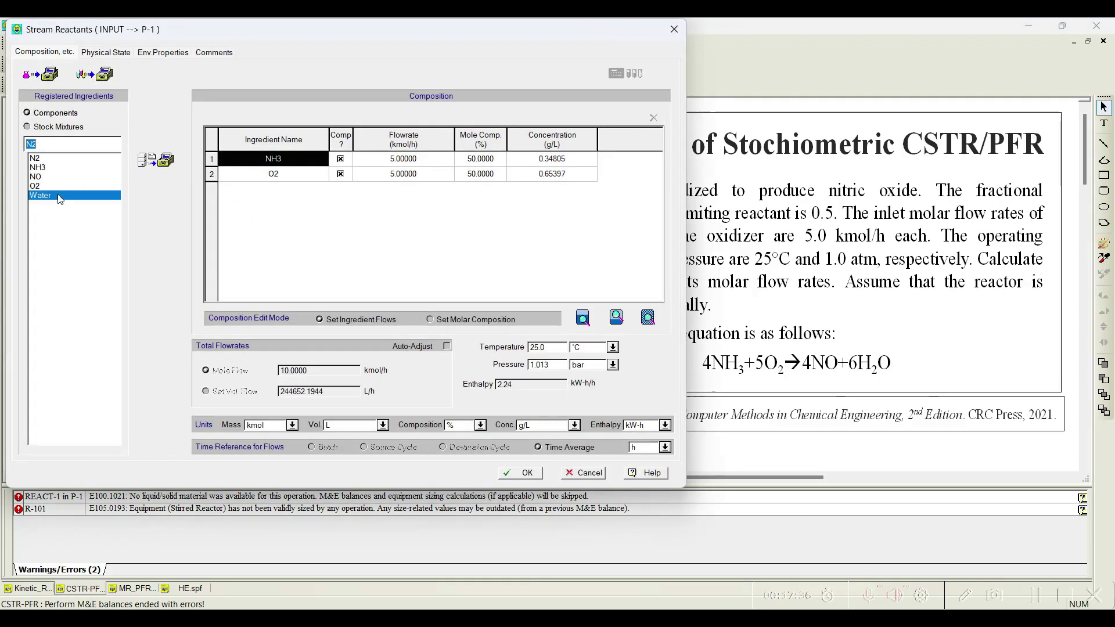
{"action": "left_click", "coordinate": [156, 160]}
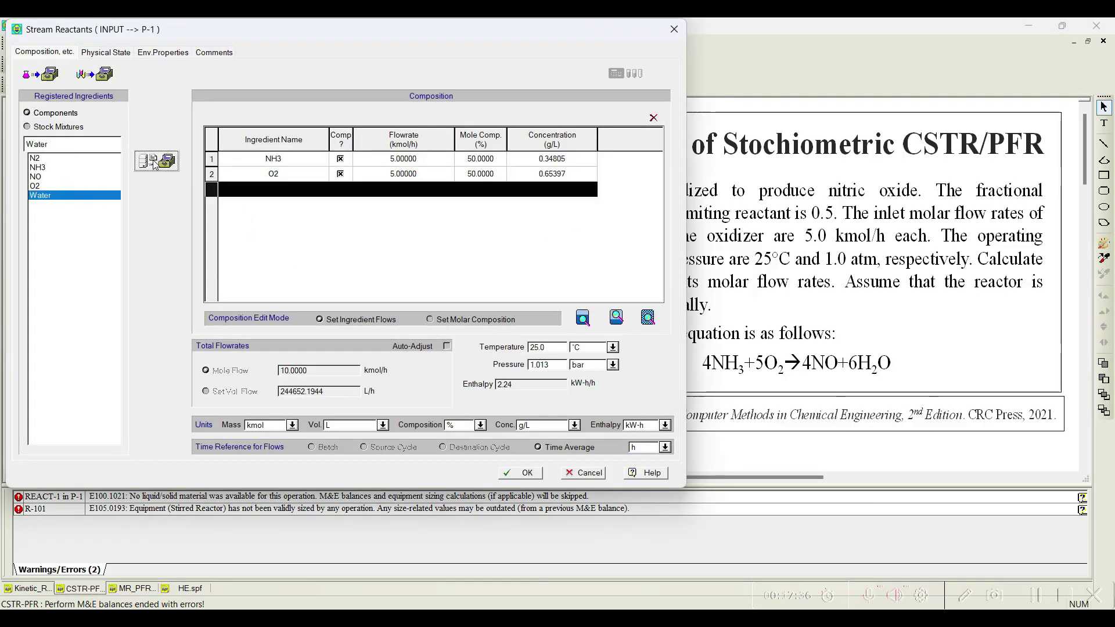
{"action": "left_click", "coordinate": [405, 190]}
{"action": "key", "text": "Right"}
{"action": "key", "text": "Right"}
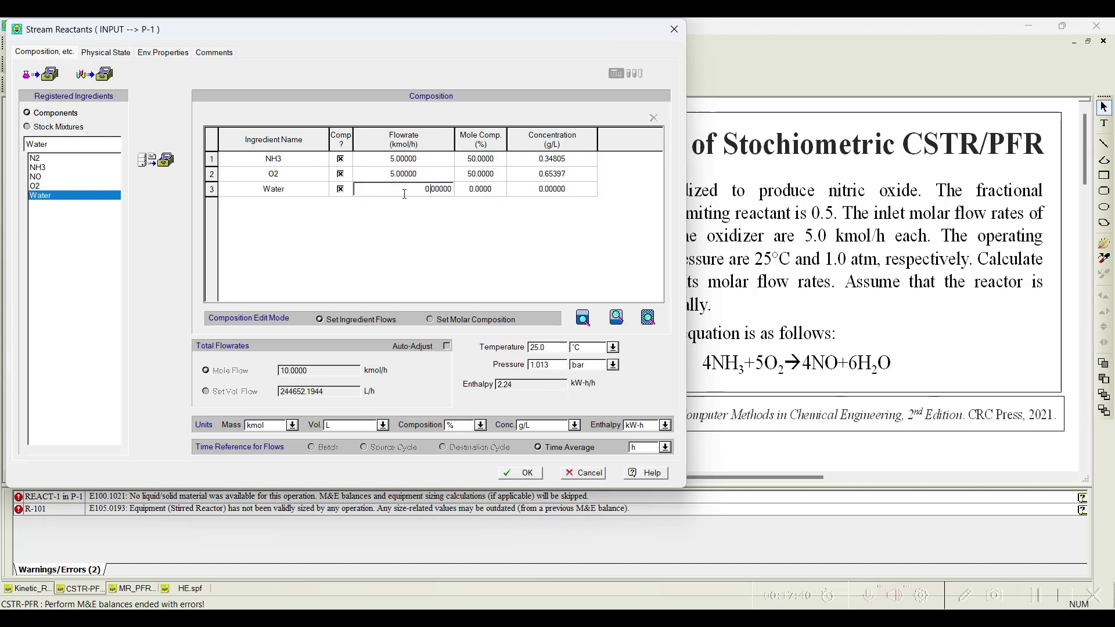
{"action": "key", "text": "Right"}
{"action": "key", "text": "Return"}
{"action": "left_click", "coordinate": [527, 474]}
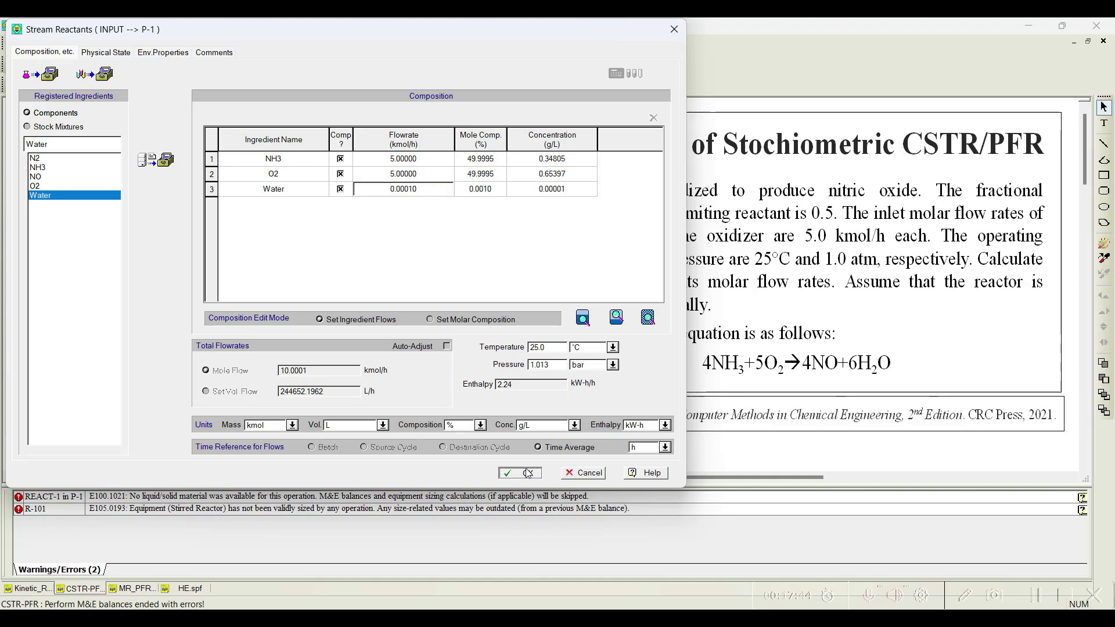
{"action": "left_click", "coordinate": [244, 64]}
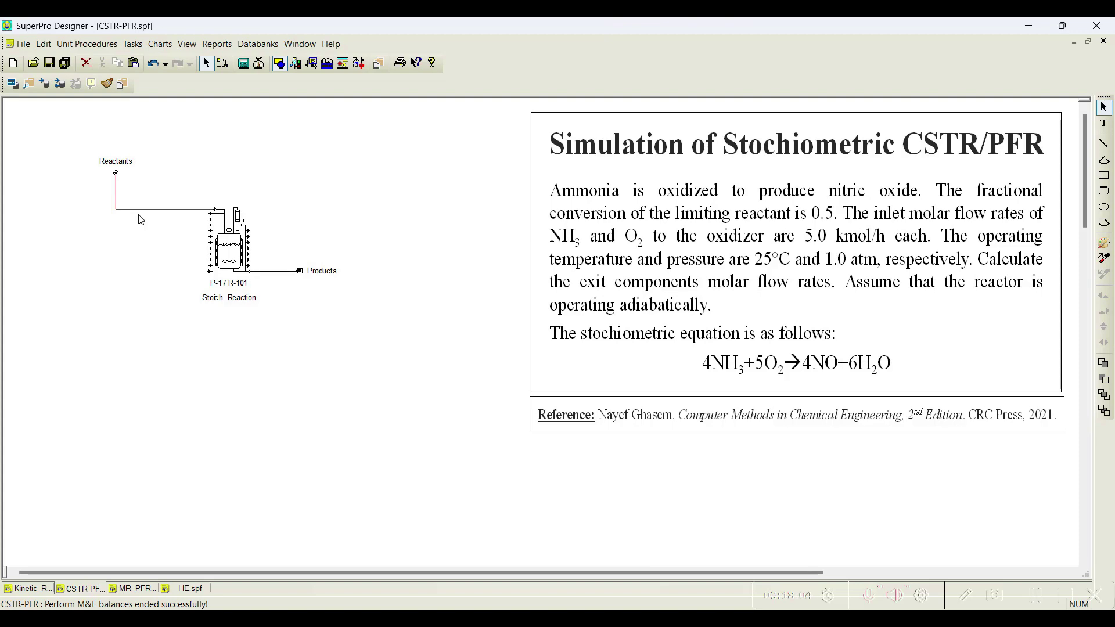
Switch the Products stream's mass unit to kmol to review its component molar flowrates.
{"action": "double_click", "coordinate": [280, 272]}
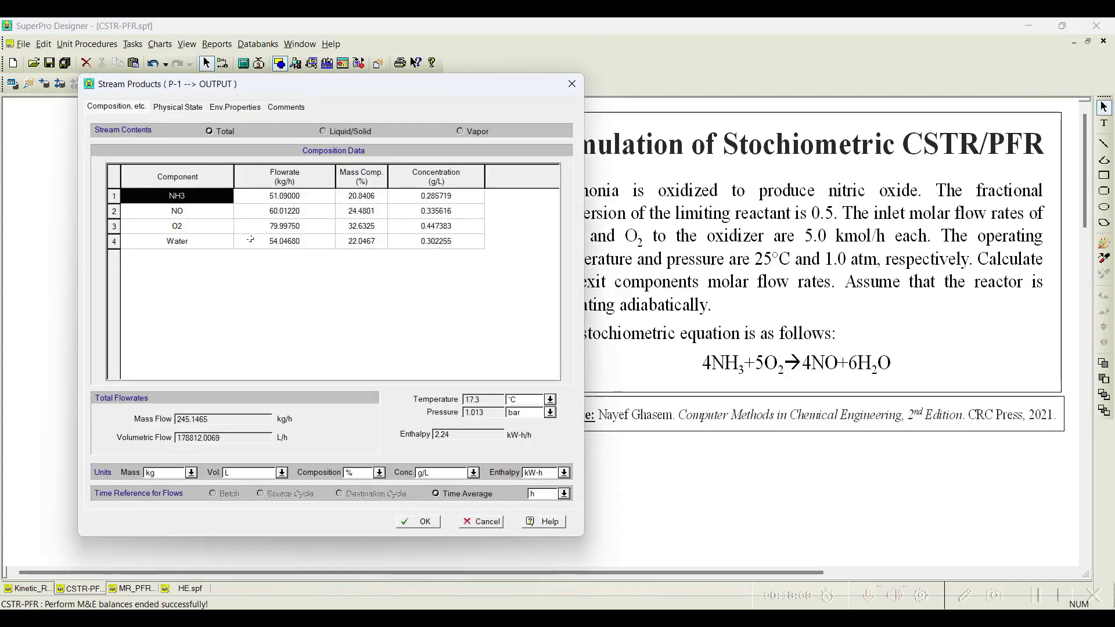
{"action": "left_click", "coordinate": [191, 472]}
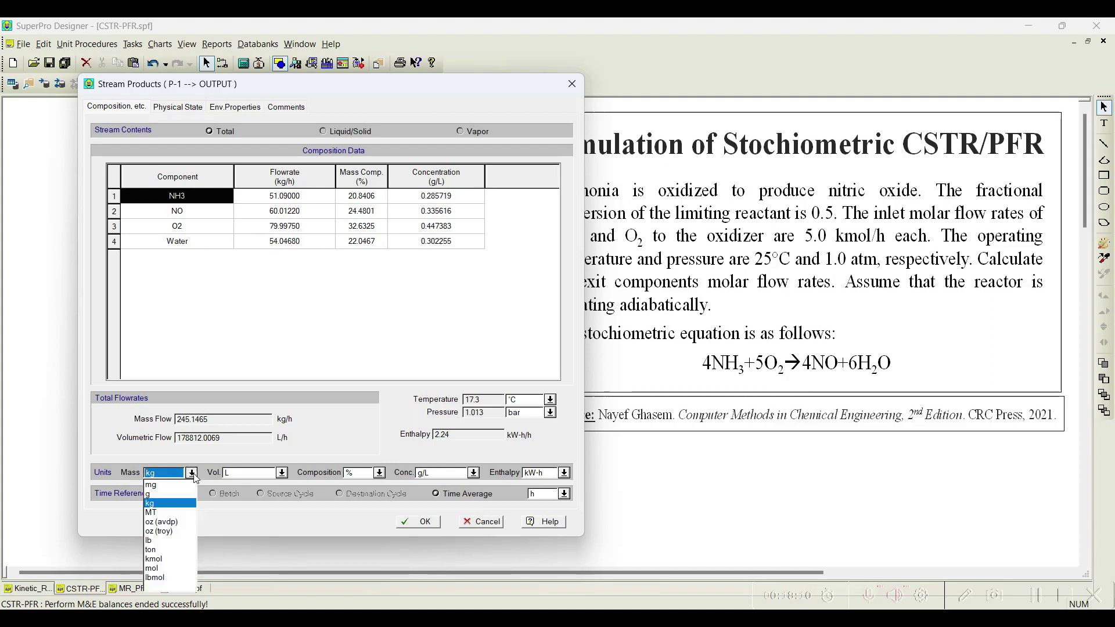
{"action": "left_click", "coordinate": [153, 559]}
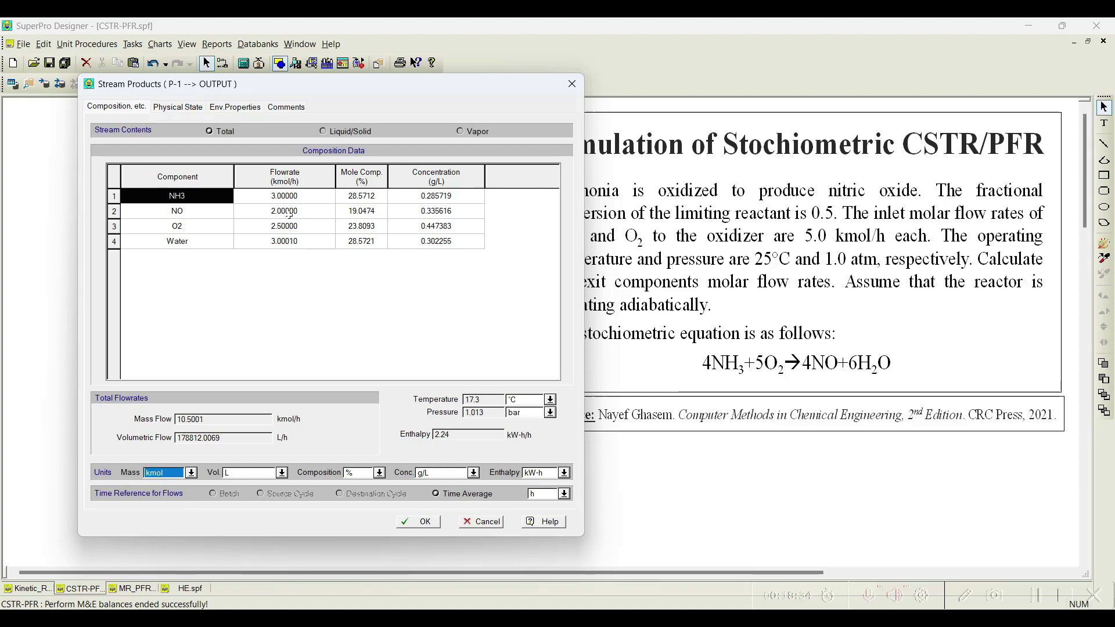
{"action": "left_click", "coordinate": [423, 521]}
Review the CSTR operation's reaction data and its operating conditions.
{"action": "right_click", "coordinate": [240, 262]}
{"action": "left_click", "coordinate": [269, 284]}
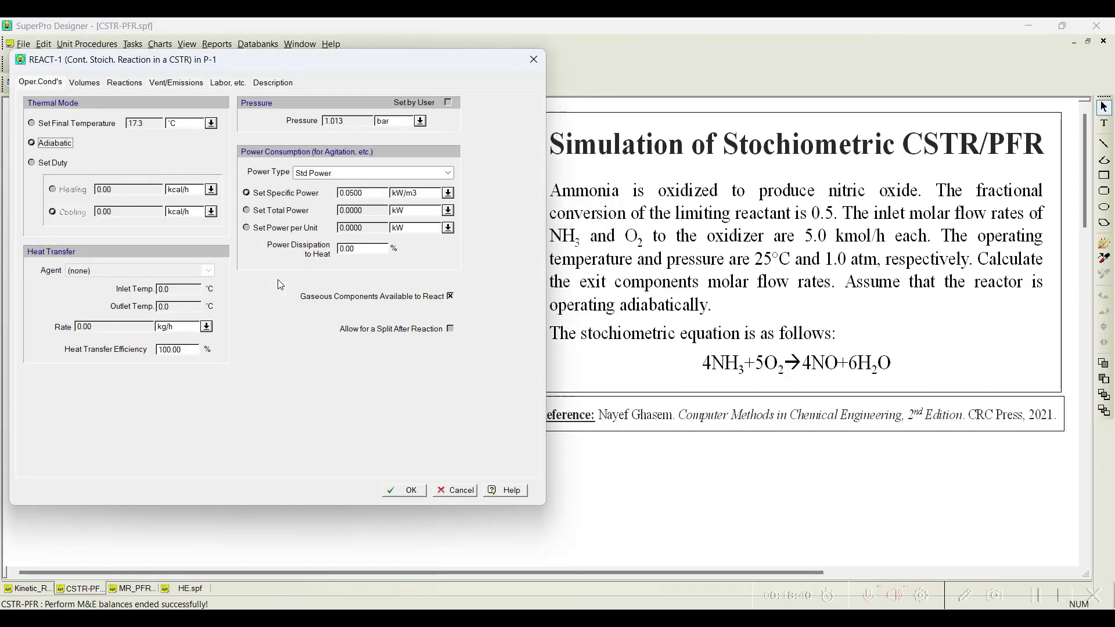
{"action": "left_click", "coordinate": [128, 85]}
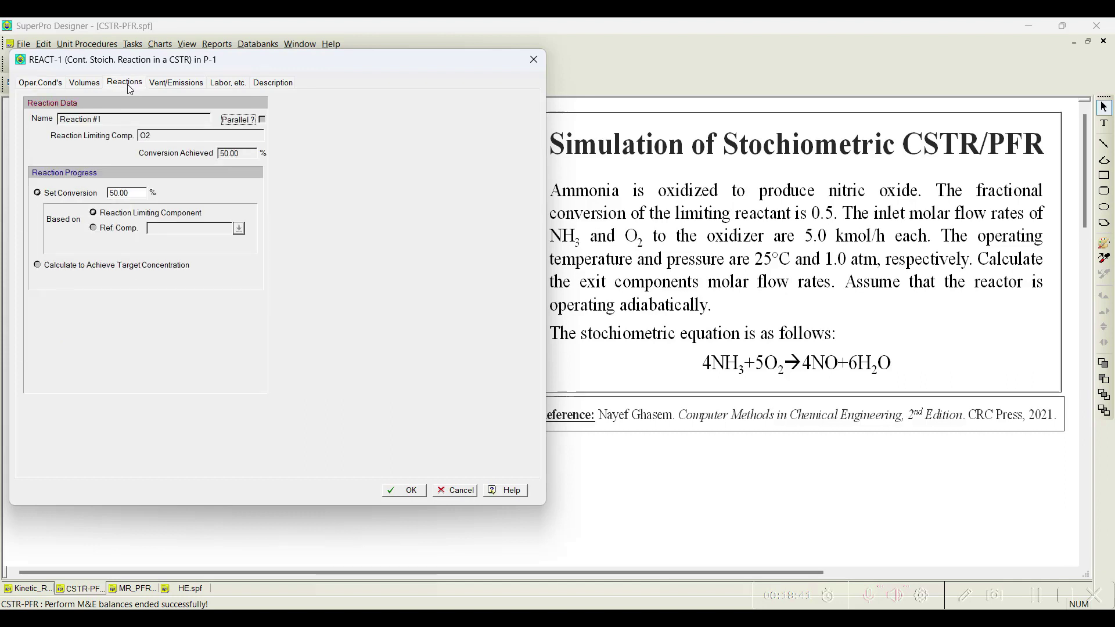
{"action": "left_click", "coordinate": [41, 86]}
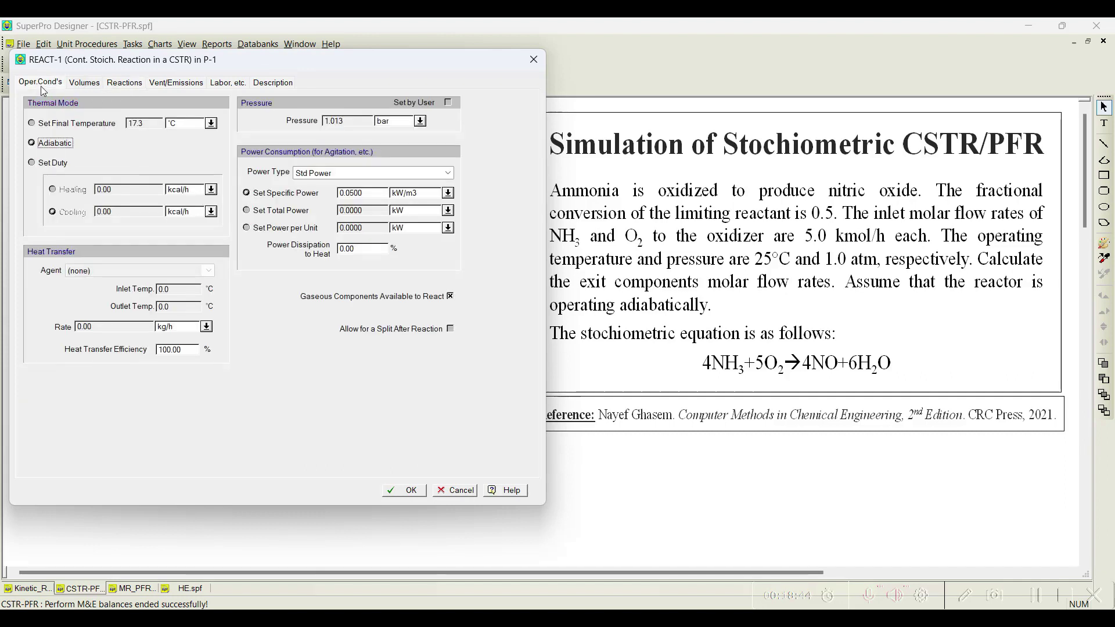
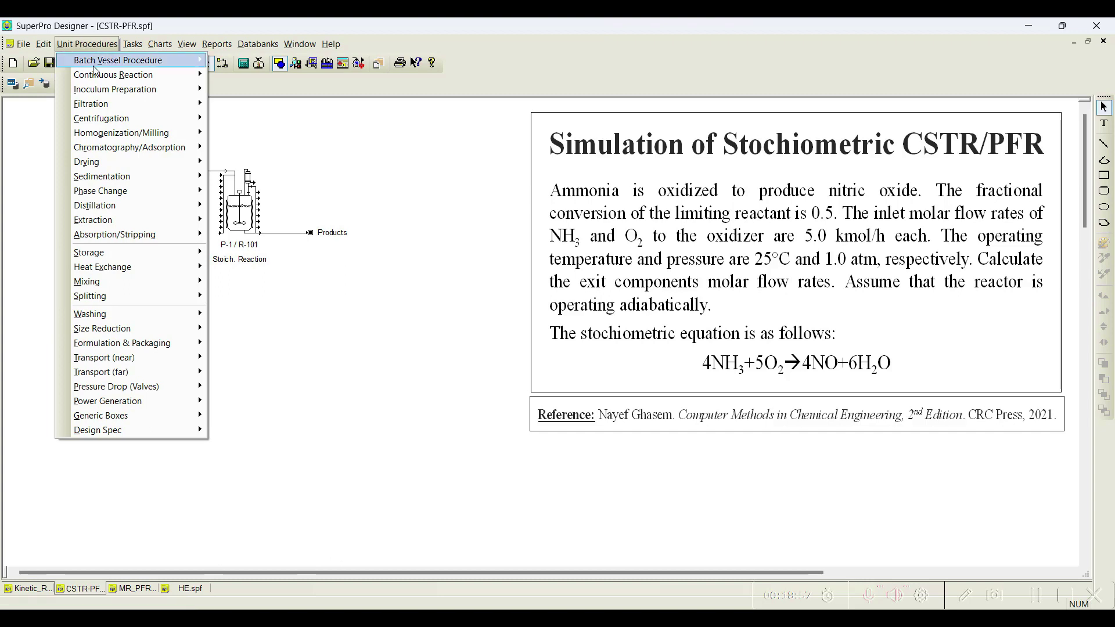
Place a stoichiometric plug-flow reactor on the flowsheet below the CSTR.
{"action": "mouse_move", "coordinate": [100, 77]}
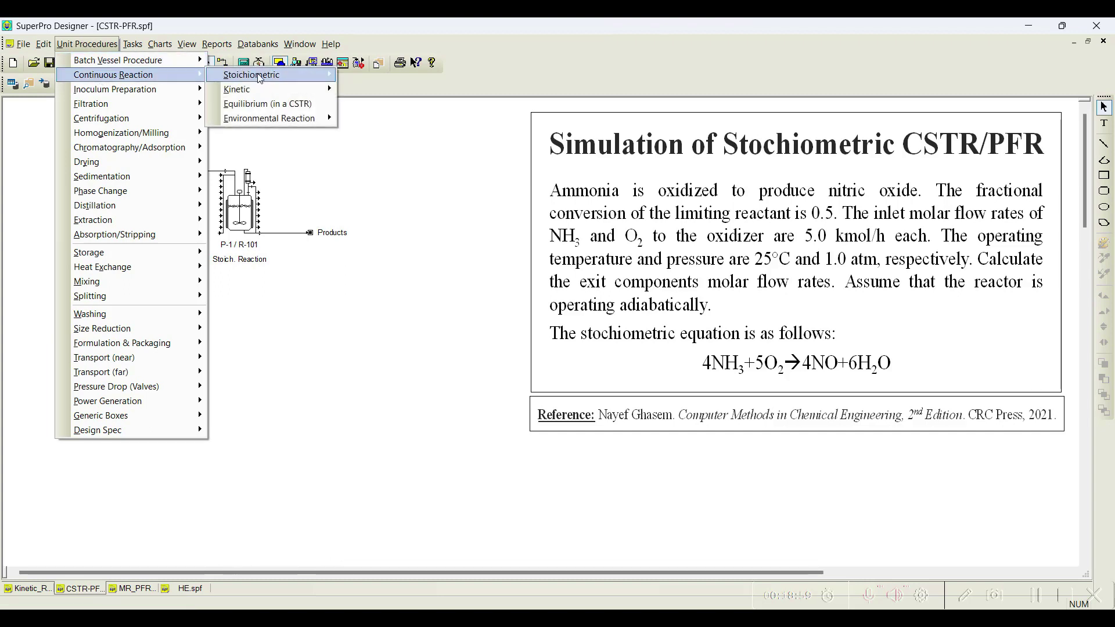
{"action": "mouse_move", "coordinate": [256, 75]}
{"action": "left_click", "coordinate": [394, 89]}
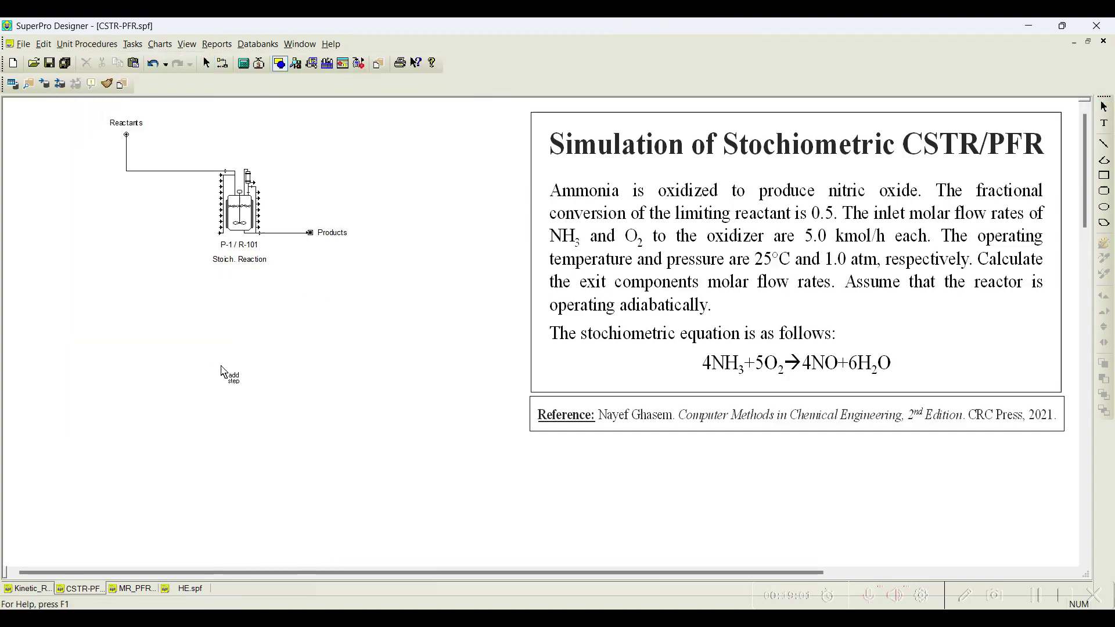
{"action": "left_click", "coordinate": [223, 366]}
{"action": "left_click_drag", "start_coordinate": [223, 366], "coordinate": [233, 365]}
{"action": "left_click", "coordinate": [222, 63]}
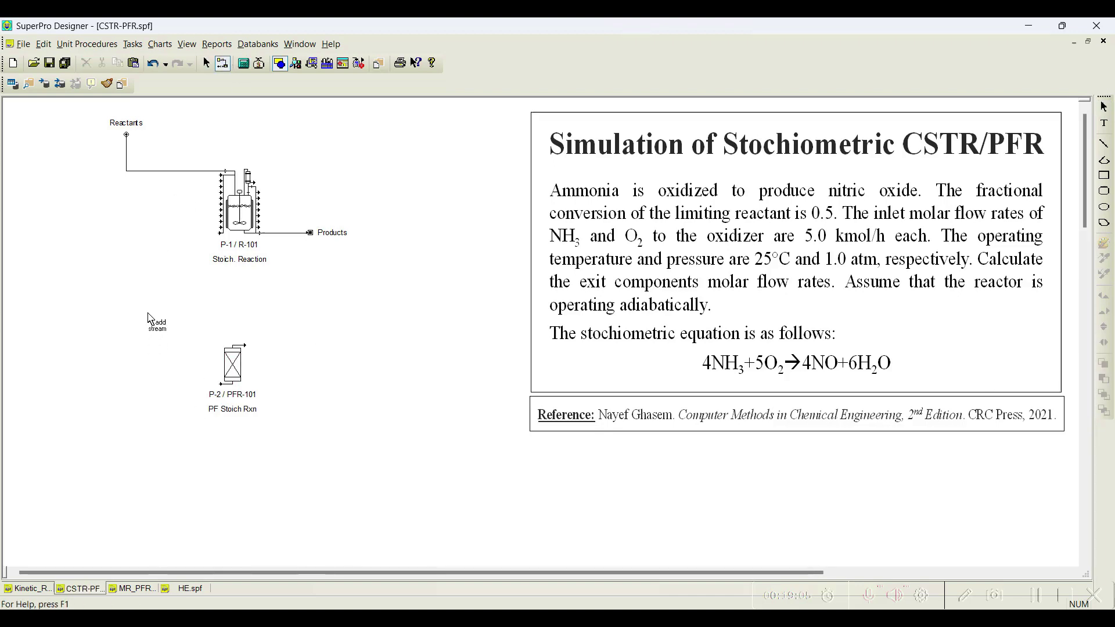
{"action": "left_click", "coordinate": [116, 390]}
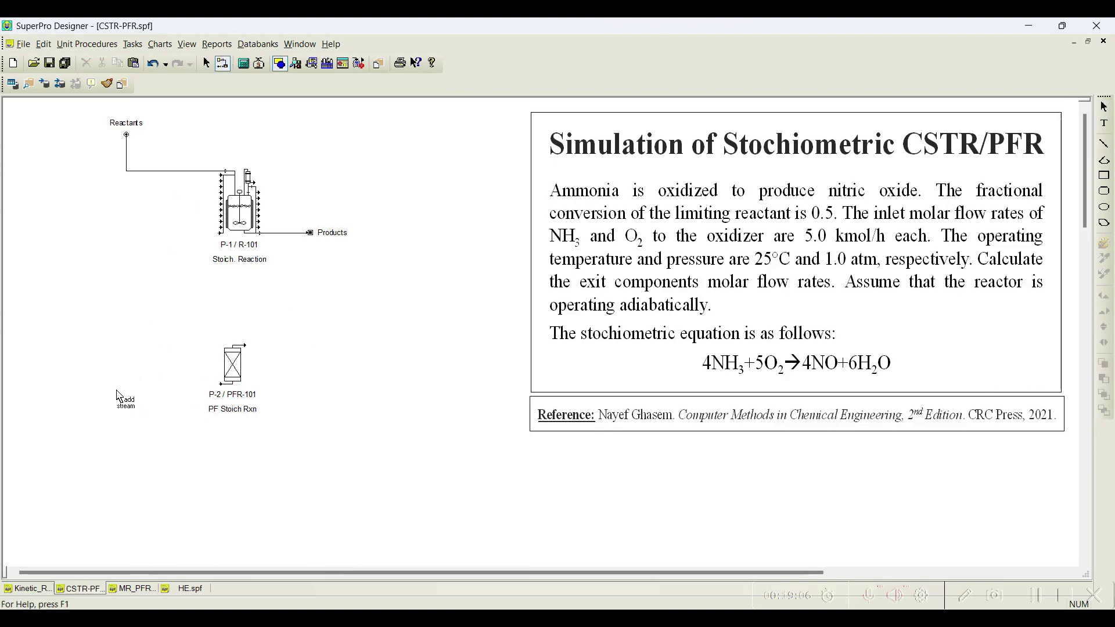
{"action": "double_click", "coordinate": [211, 389]}
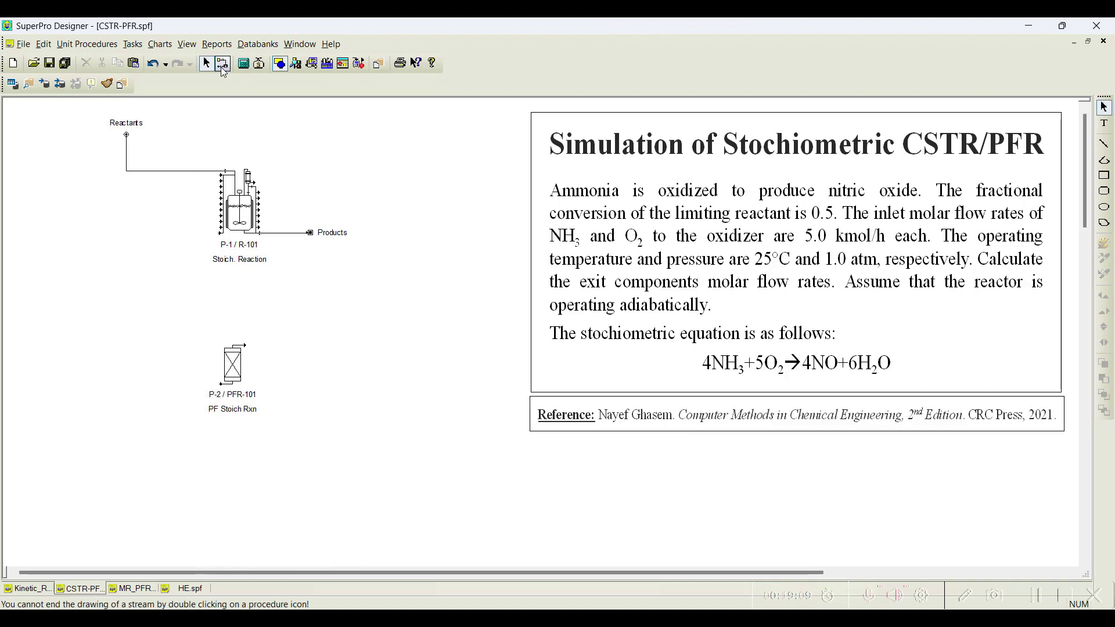
{"action": "key", "text": "Escape"}
Draw a feed stream into the plug-flow reactor's inlet and a product stream from its outlet.
{"action": "left_click", "coordinate": [220, 384]}
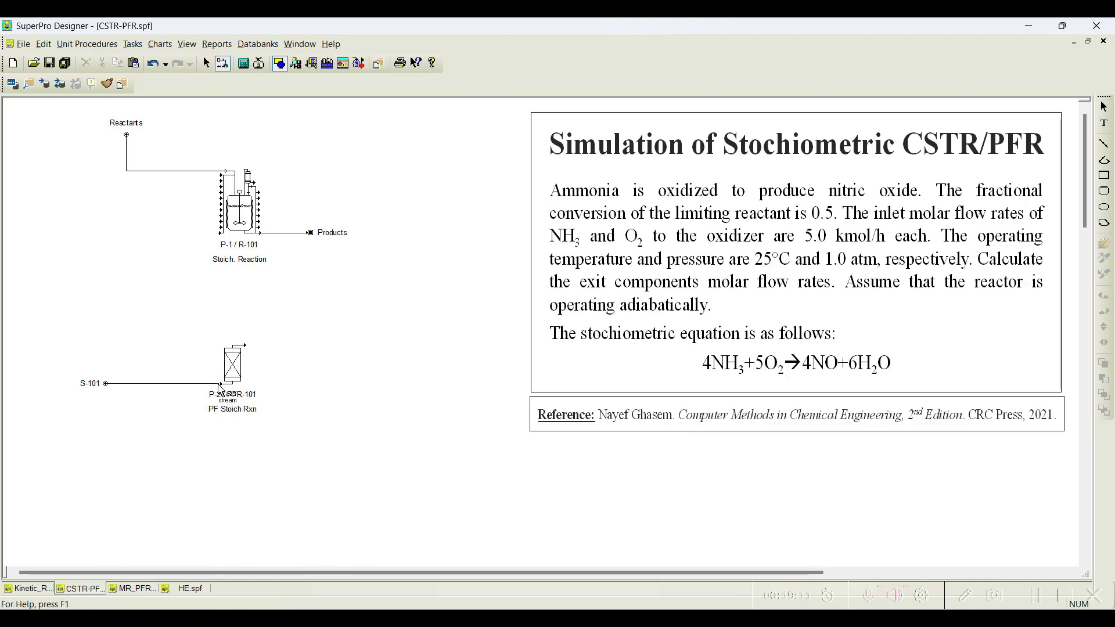
{"action": "left_click", "coordinate": [245, 346]}
Try to rename the plug-flow reactor's feed stream as Reactants.
{"action": "right_click", "coordinate": [170, 384]}
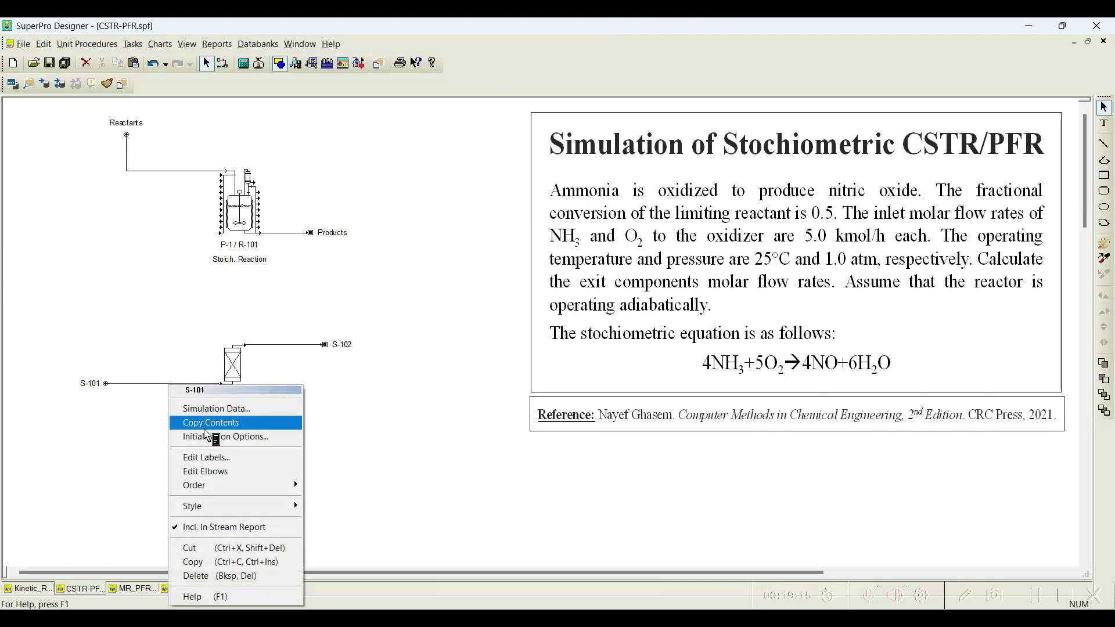
{"action": "left_click", "coordinate": [218, 458]}
{"action": "type", "text": "Reactants"}
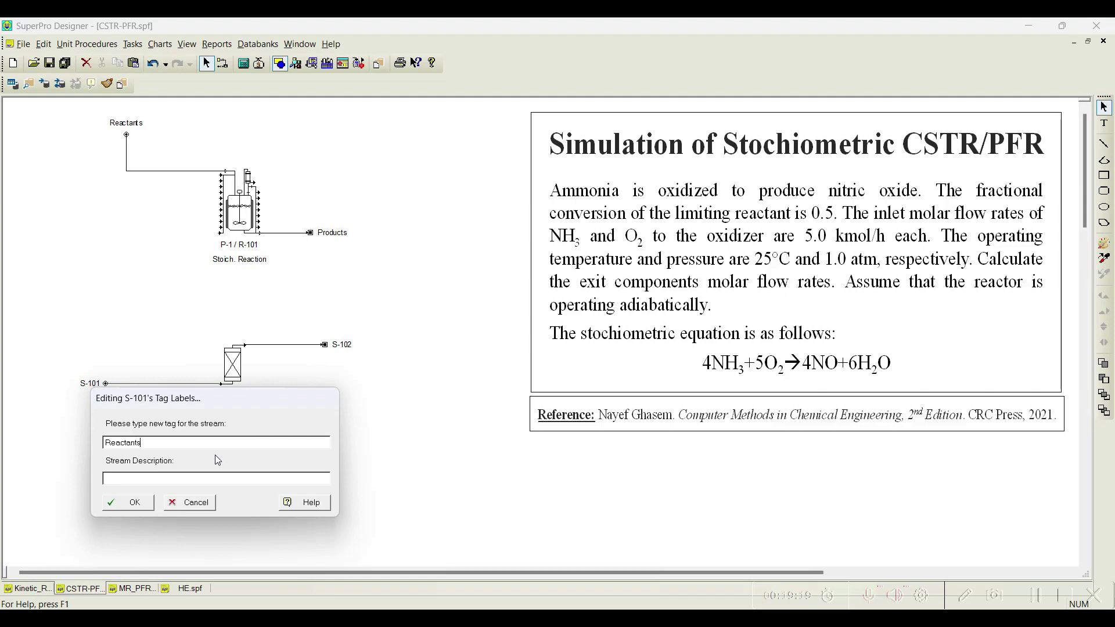
{"action": "left_click", "coordinate": [148, 507]}
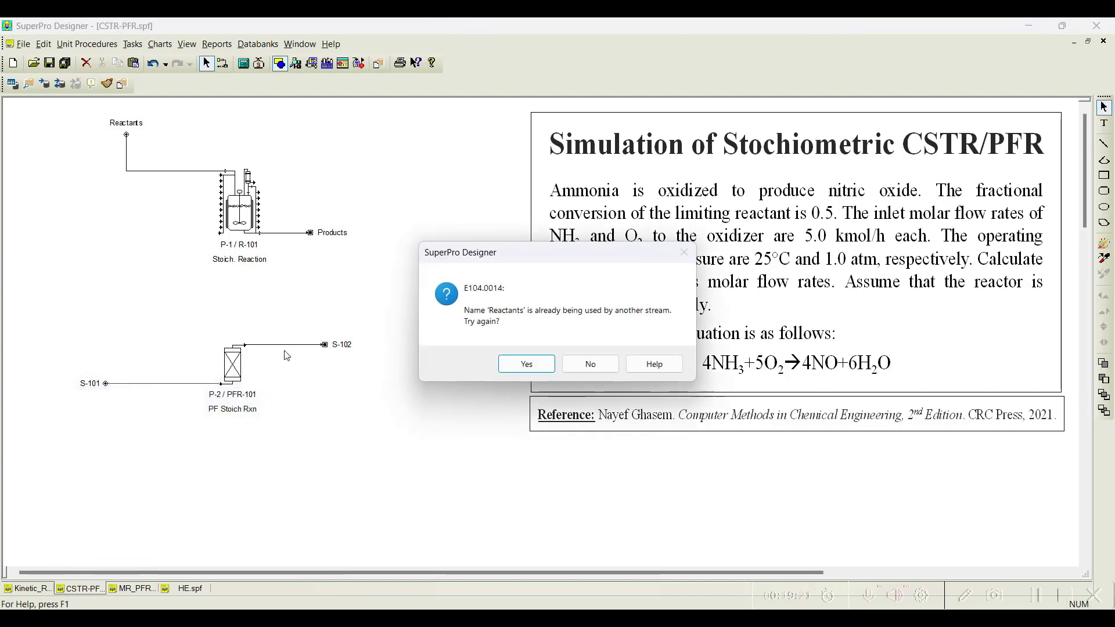
{"action": "left_click", "coordinate": [589, 364]}
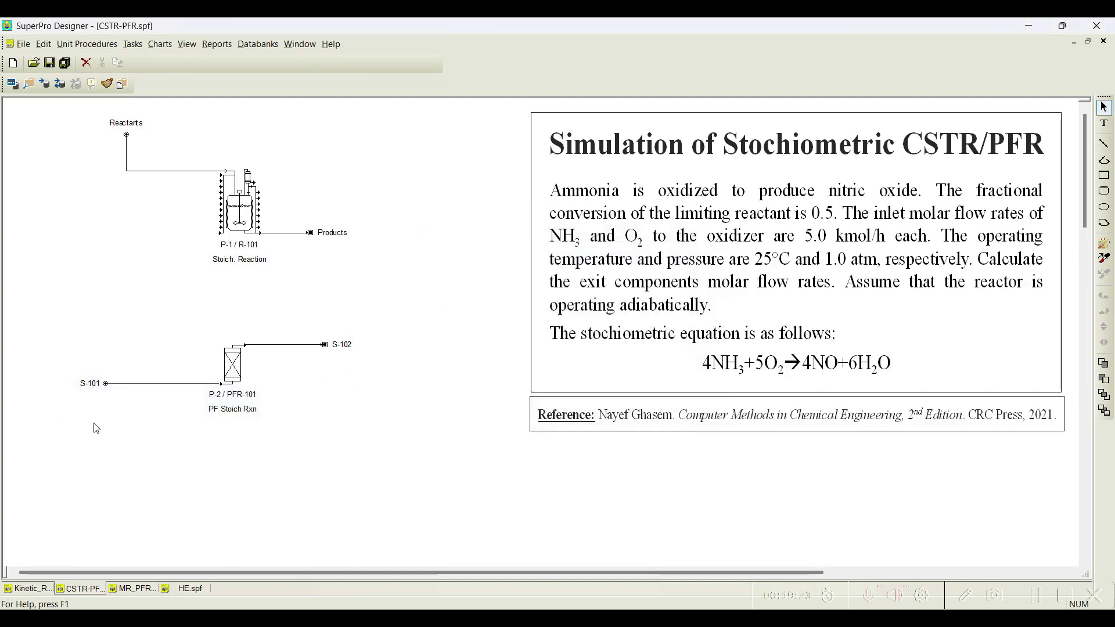
Rename the plug-flow reactor's feed stream as Reactants-1.
{"action": "right_click", "coordinate": [144, 385]}
{"action": "left_click", "coordinate": [191, 454]}
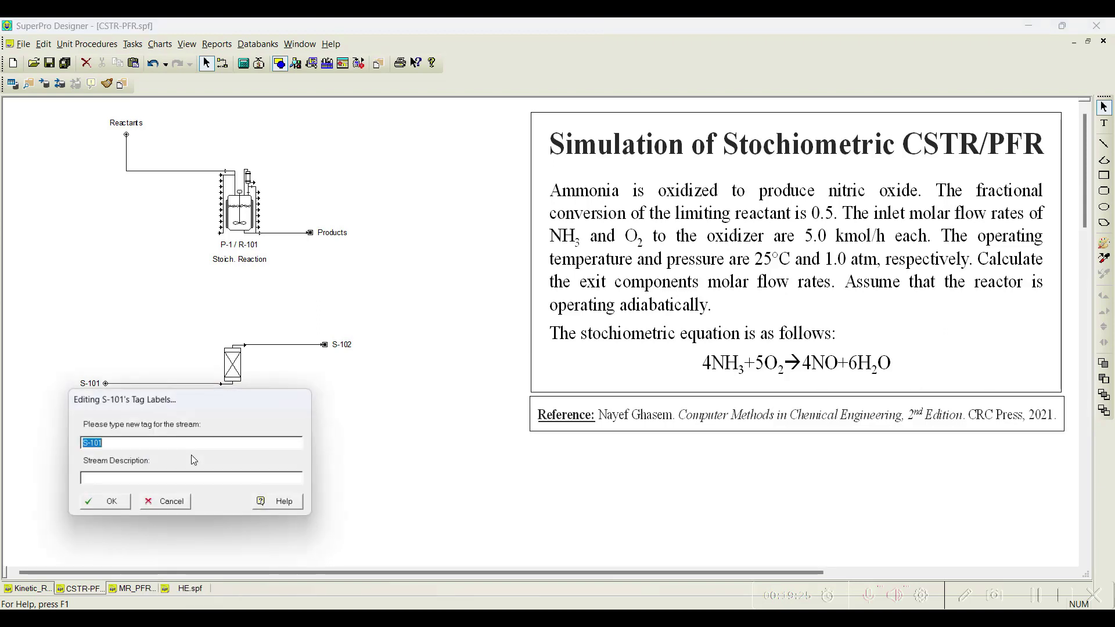
{"action": "type", "text": "Reac"}
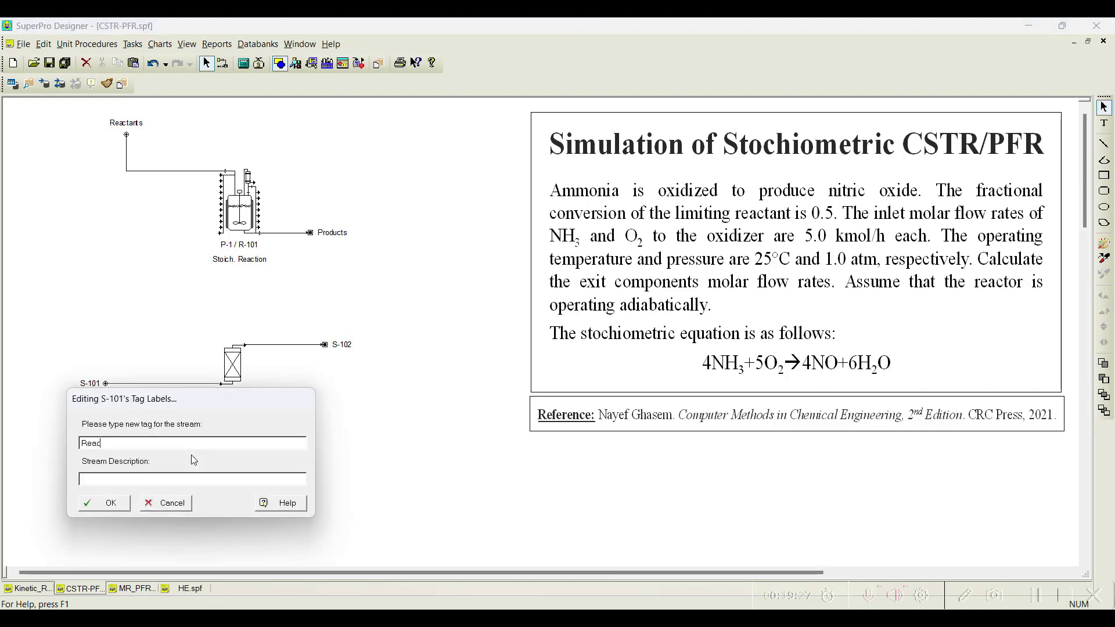
{"action": "type", "text": "tants-1"}
{"action": "left_click", "coordinate": [118, 510]}
Rename the plug-flow reactor's outlet stream as Product-1.
{"action": "right_click", "coordinate": [288, 350]}
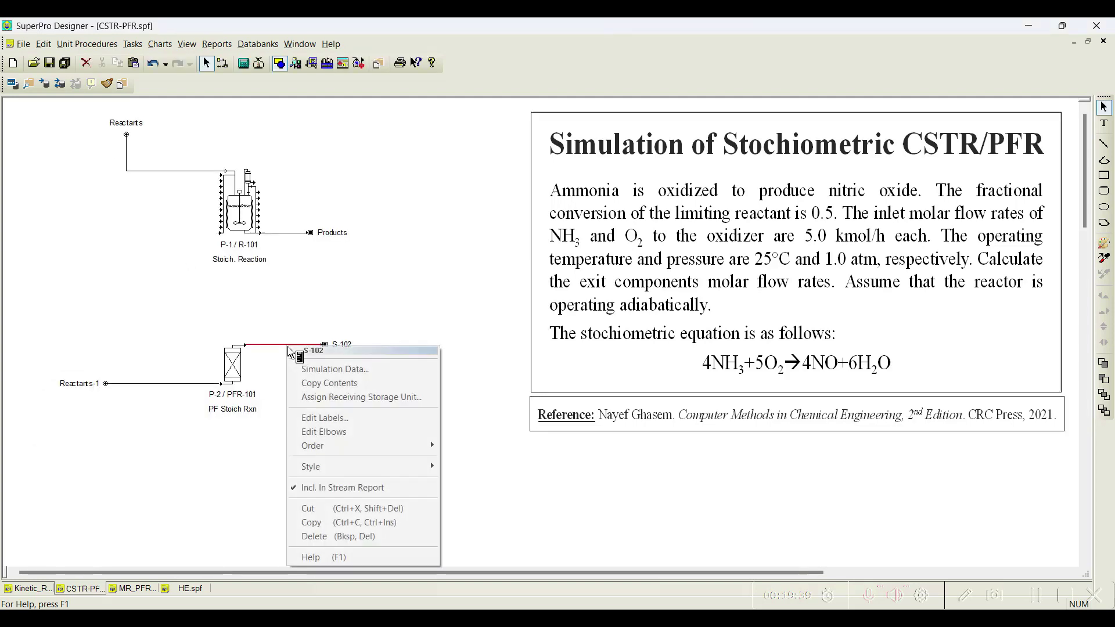
{"action": "left_click", "coordinate": [349, 418]}
{"action": "type", "text": "Product-1"}
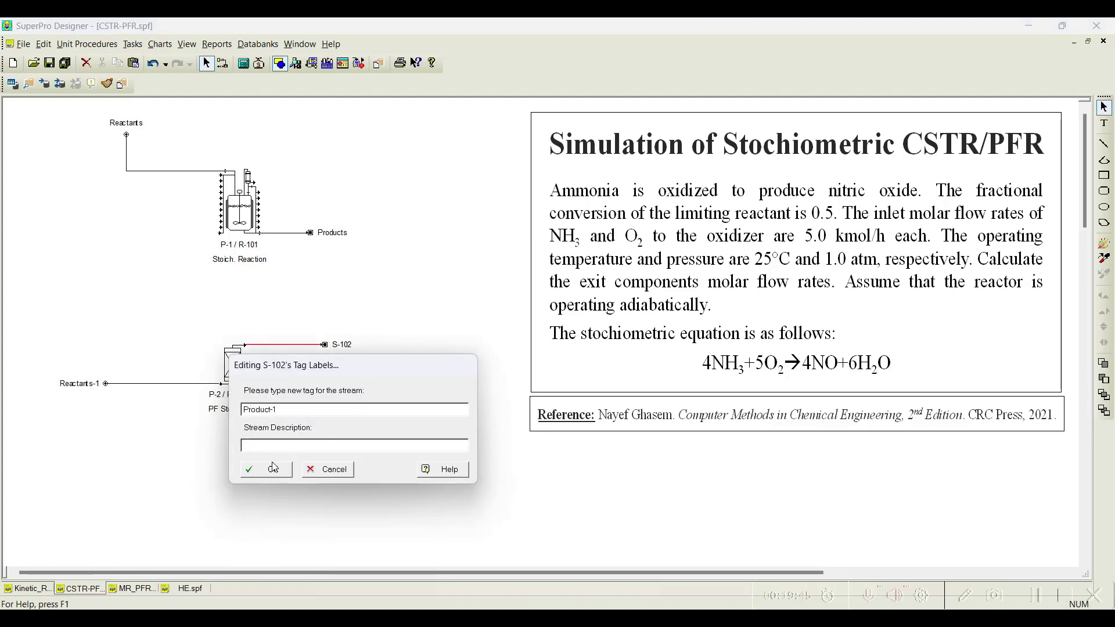
{"action": "left_click", "coordinate": [272, 470]}
Add NH3 and O2 as ingredients of the Reactants-1 stream.
{"action": "double_click", "coordinate": [172, 384]}
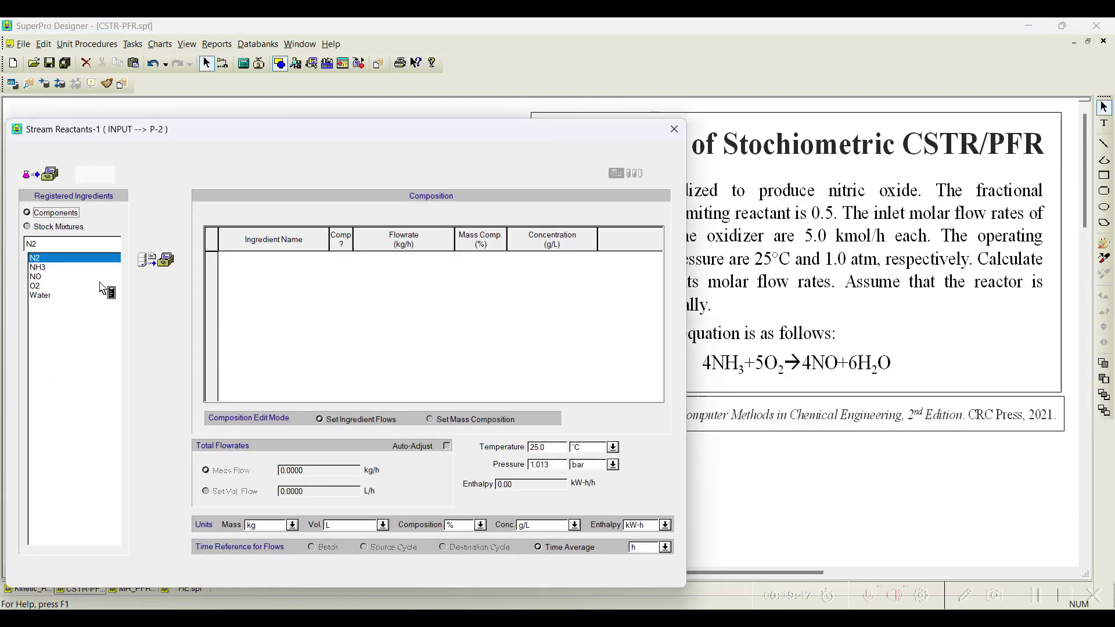
{"action": "left_click", "coordinate": [74, 276]}
{"action": "double_click", "coordinate": [75, 267]}
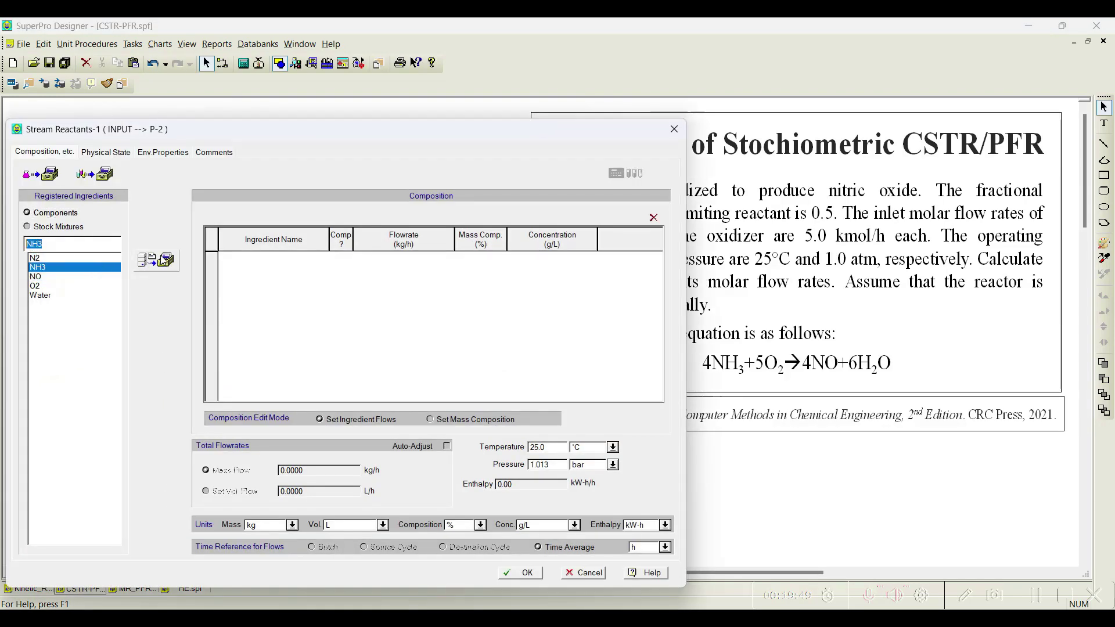
{"action": "left_click", "coordinate": [65, 286]}
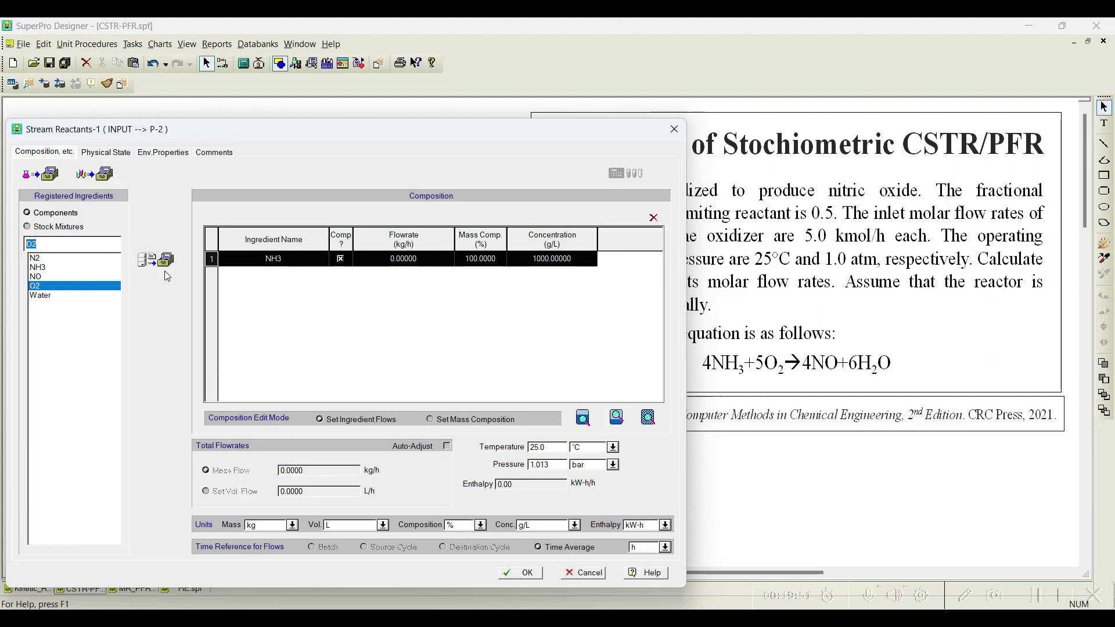
{"action": "left_click", "coordinate": [156, 260]}
Change the Reactants-1 stream's mass unit to kmol and set the NH3 and O2 flowrates to 5 kmol/h each.
{"action": "left_click", "coordinate": [271, 524]}
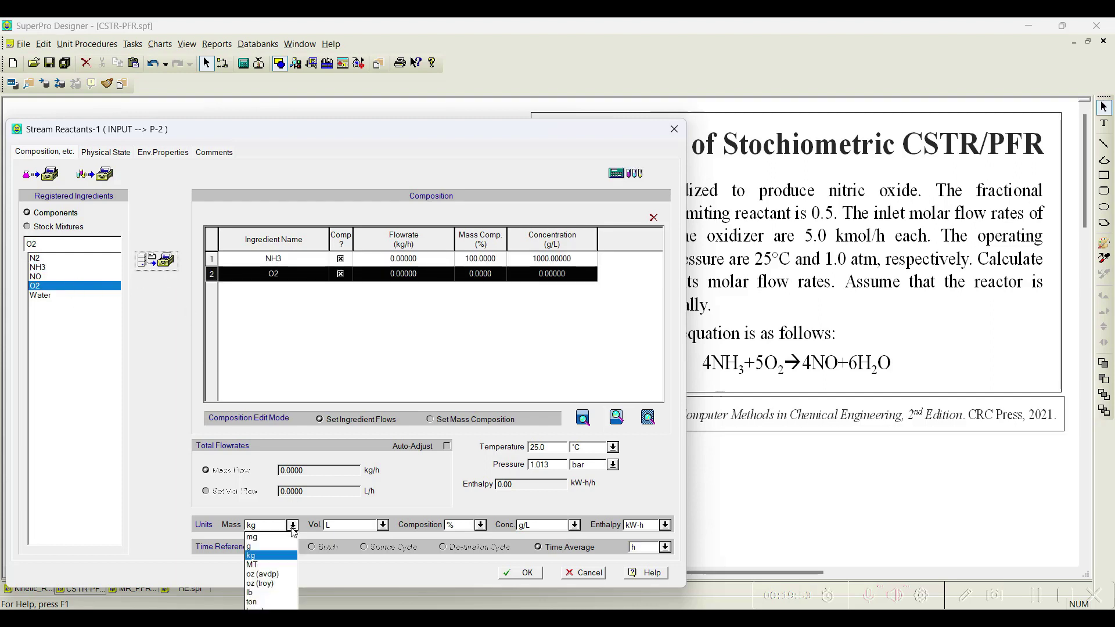
{"action": "left_click", "coordinate": [271, 604]}
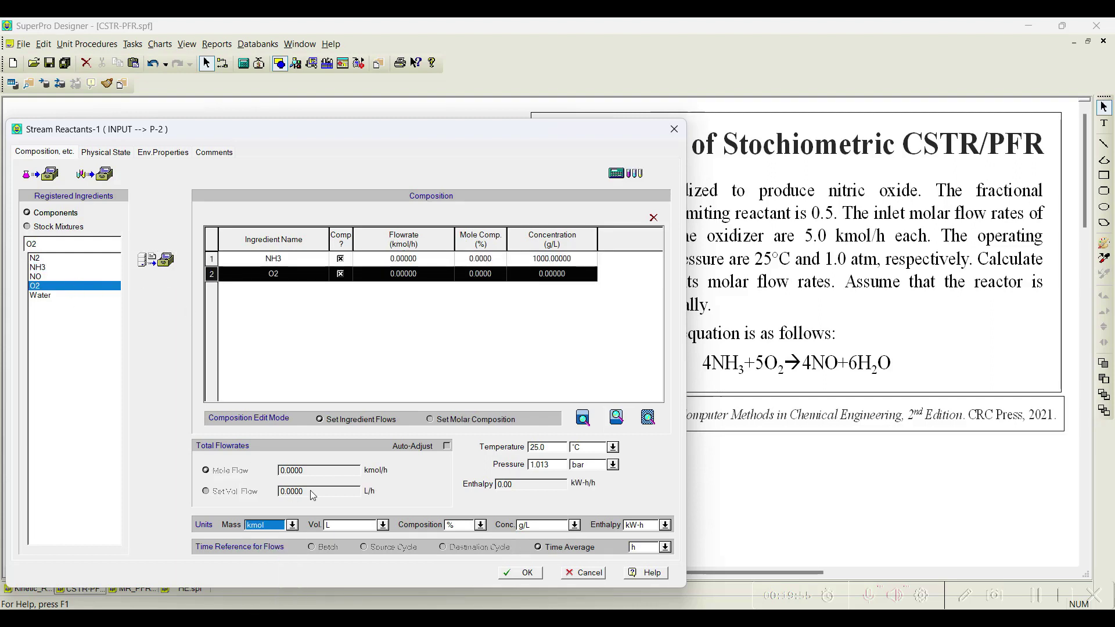
{"action": "left_click", "coordinate": [404, 259]}
{"action": "type", "text": "5"}
{"action": "key", "text": "Return"}
{"action": "key", "text": "Down"}
{"action": "type", "text": "5"}
{"action": "key", "text": "Return"}
{"action": "left_click", "coordinate": [520, 572]}
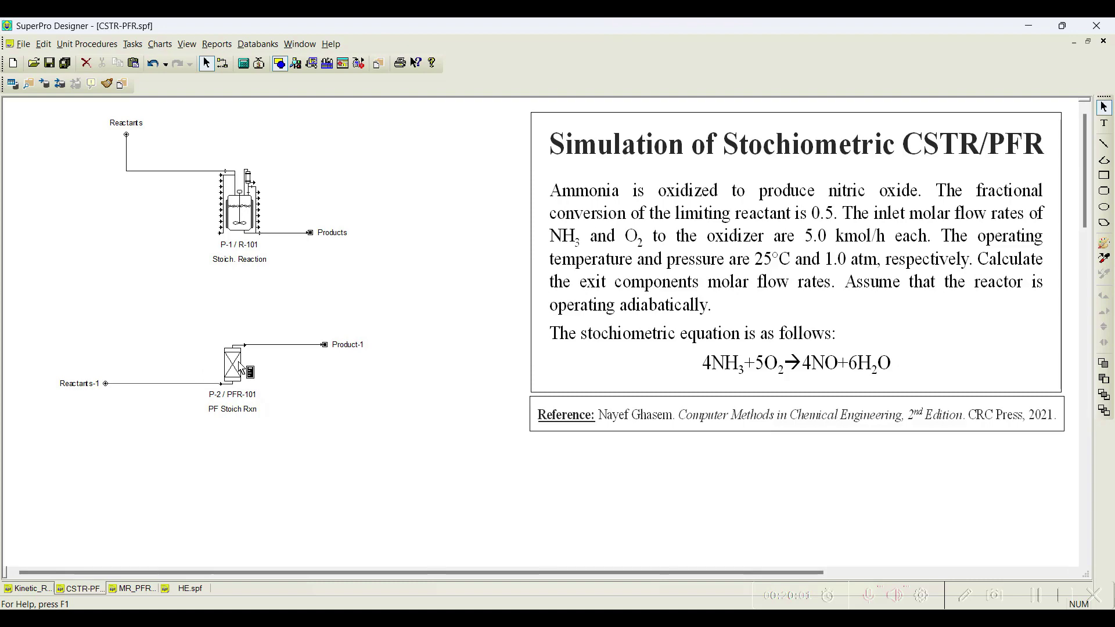
Open the stoichiometry of Reaction #1 in the plug-flow reactor's operation data and add NH3 and O2 as reactants.
{"action": "right_click", "coordinate": [237, 368]}
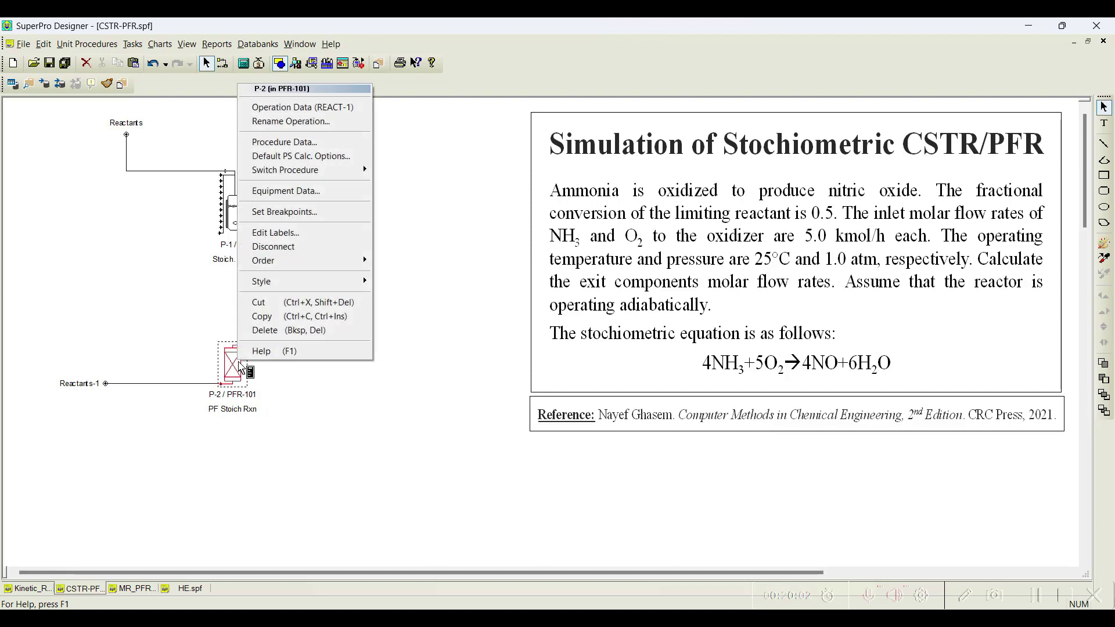
{"action": "left_click", "coordinate": [317, 107]}
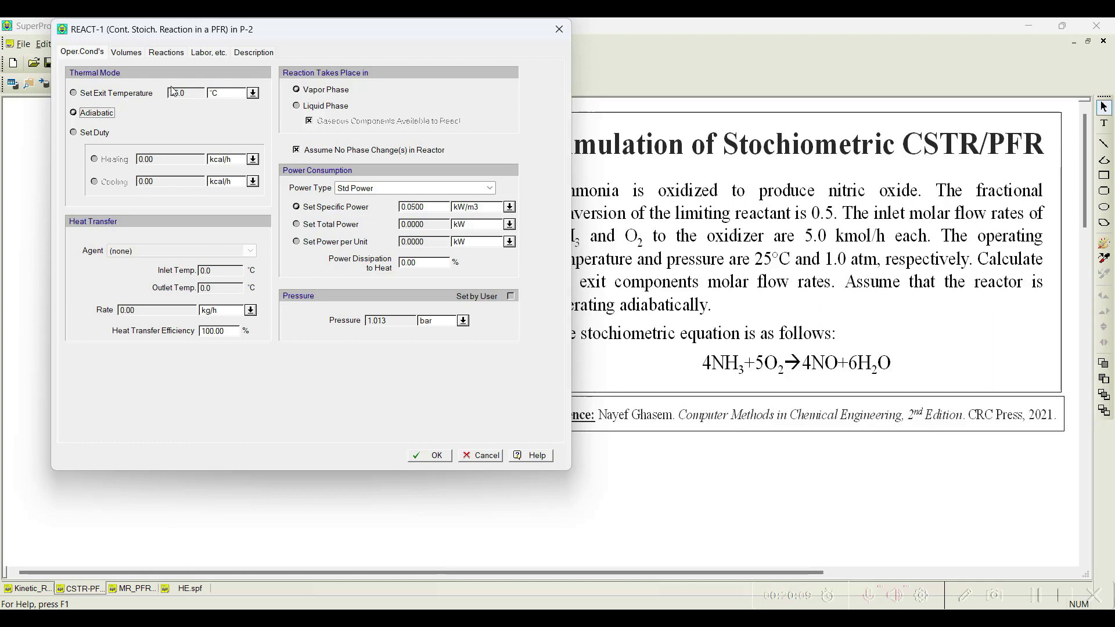
{"action": "left_click", "coordinate": [125, 53]}
{"action": "left_click", "coordinate": [166, 53]}
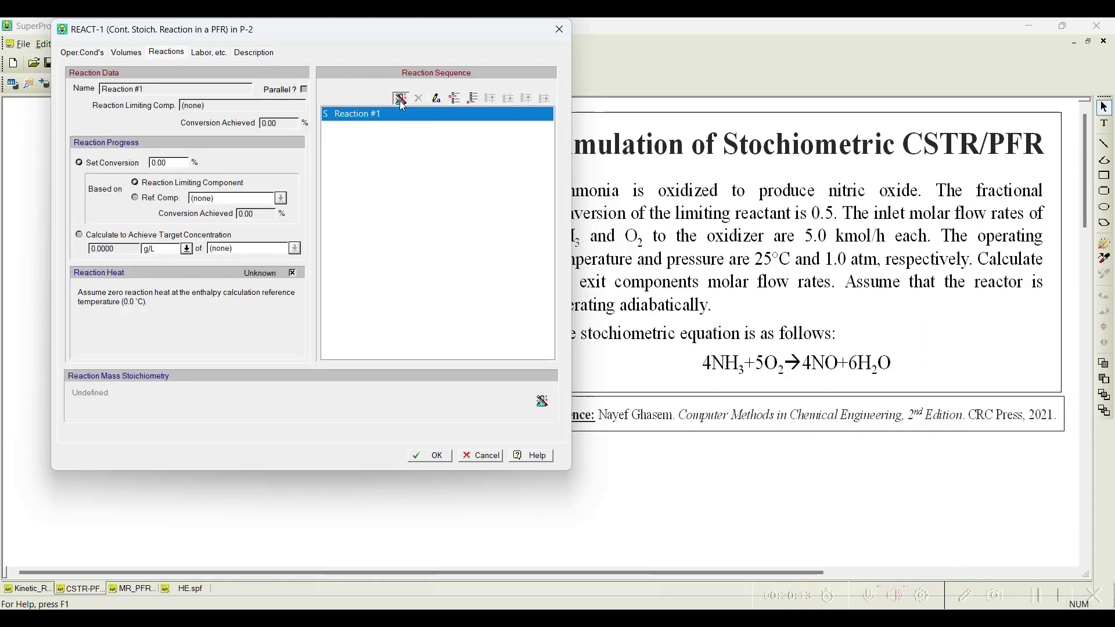
{"action": "left_click", "coordinate": [401, 99]}
{"action": "left_click", "coordinate": [378, 77]}
{"action": "left_click", "coordinate": [402, 110]}
{"action": "left_click", "coordinate": [378, 78]}
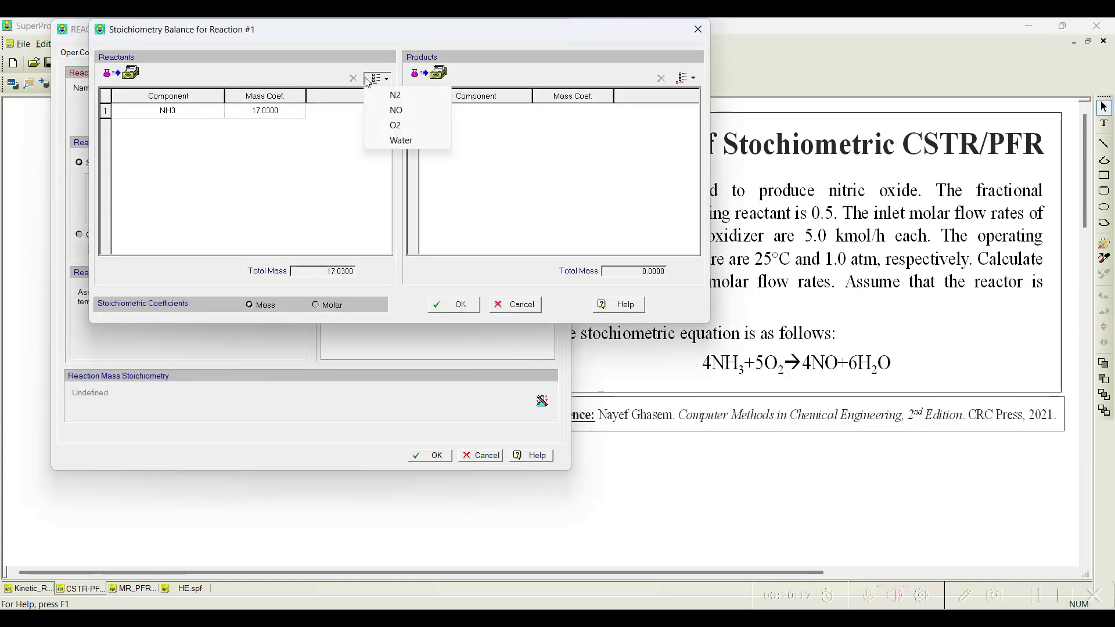
{"action": "left_click", "coordinate": [402, 125]}
Add NO and Water as products of Reaction #1.
{"action": "left_click", "coordinate": [693, 79]}
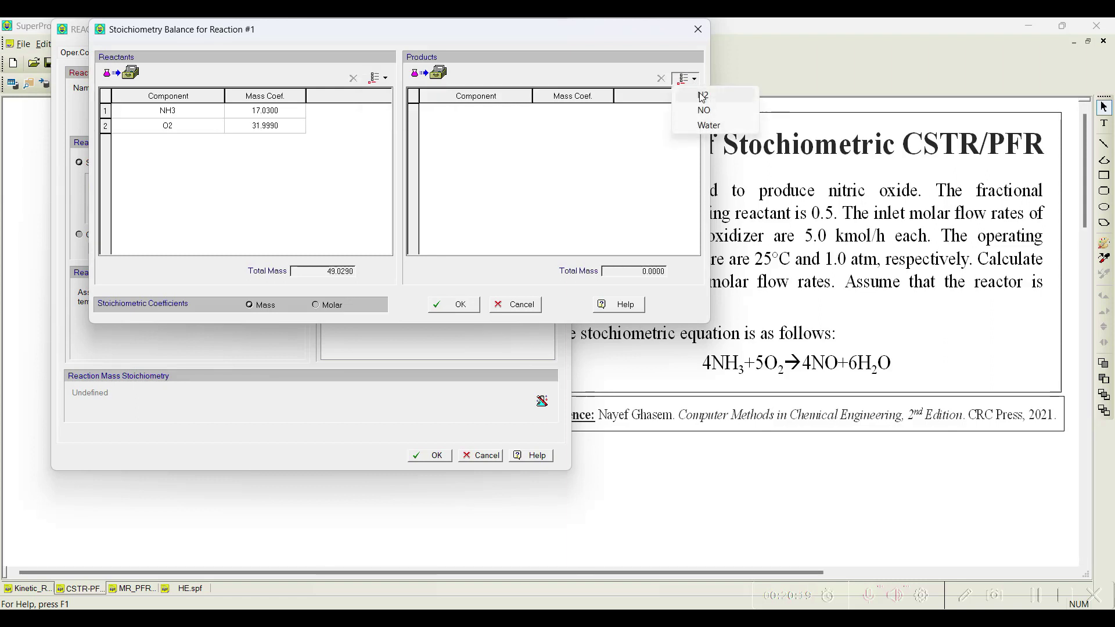
{"action": "left_click", "coordinate": [703, 110]}
{"action": "left_click", "coordinate": [693, 79]}
{"action": "left_click", "coordinate": [709, 124]}
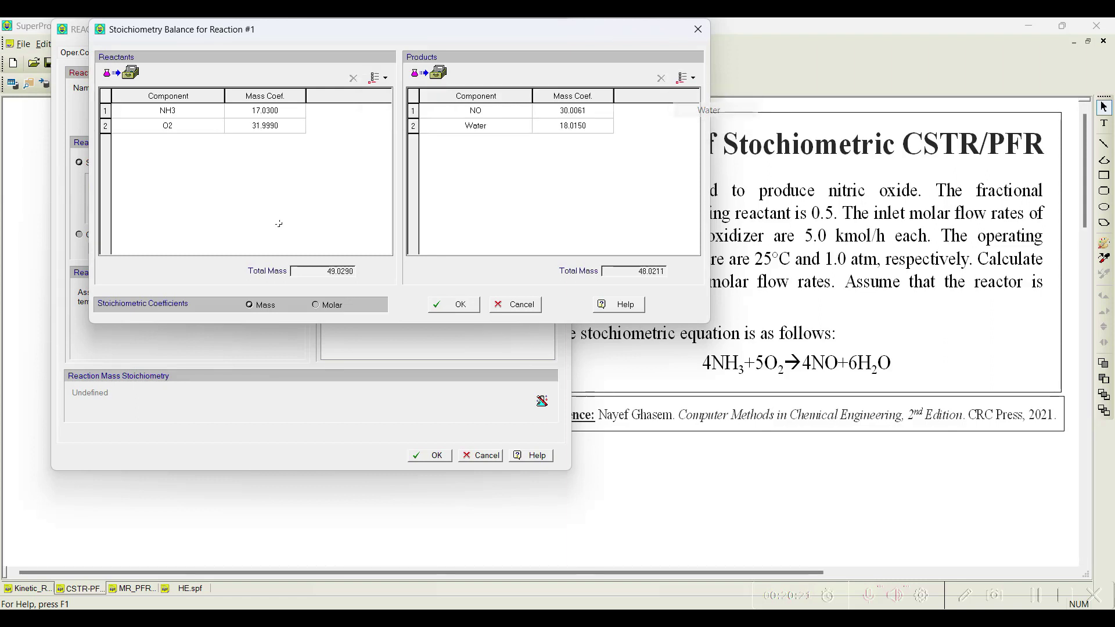
Switch the stoichiometric coefficients to a molar basis and set NH3 to 4 and O2 to 5.
{"action": "left_click", "coordinate": [315, 305]}
{"action": "left_click", "coordinate": [209, 112]}
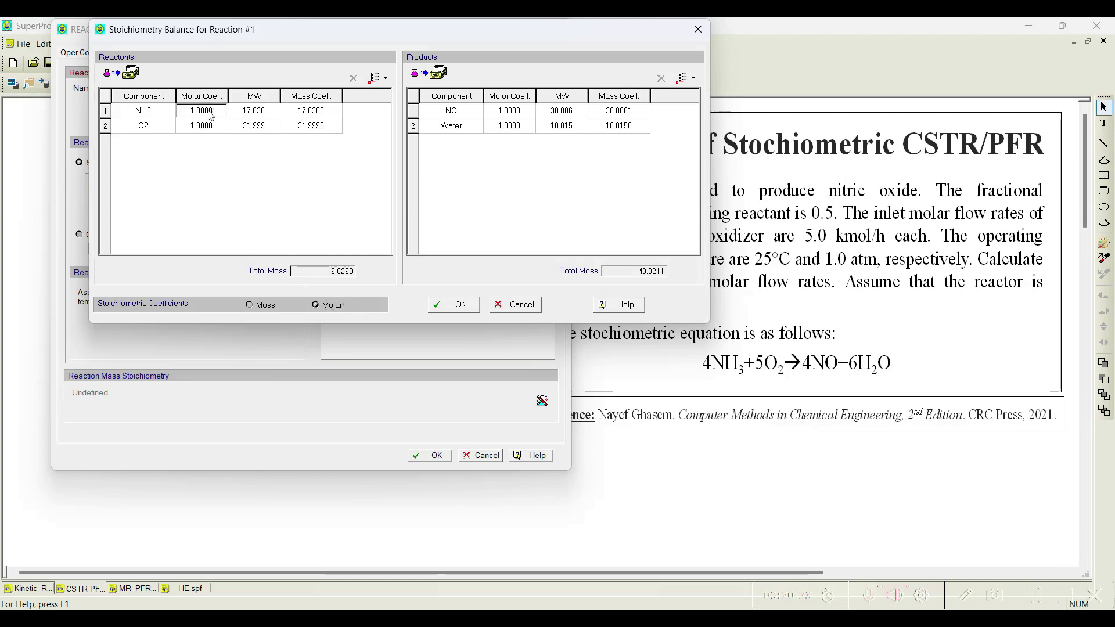
{"action": "type", "text": "4"}
{"action": "key", "text": "Down"}
{"action": "type", "text": "5"}
{"action": "key", "text": "Return"}
Set the product molar coefficients to 4 for NO and 6 for Water, and accept the stoichiometry.
{"action": "left_click", "coordinate": [511, 111]}
{"action": "type", "text": "4"}
{"action": "key", "text": "Down"}
{"action": "type", "text": "6"}
{"action": "key", "text": "Return"}
{"action": "key", "text": "Tab"}
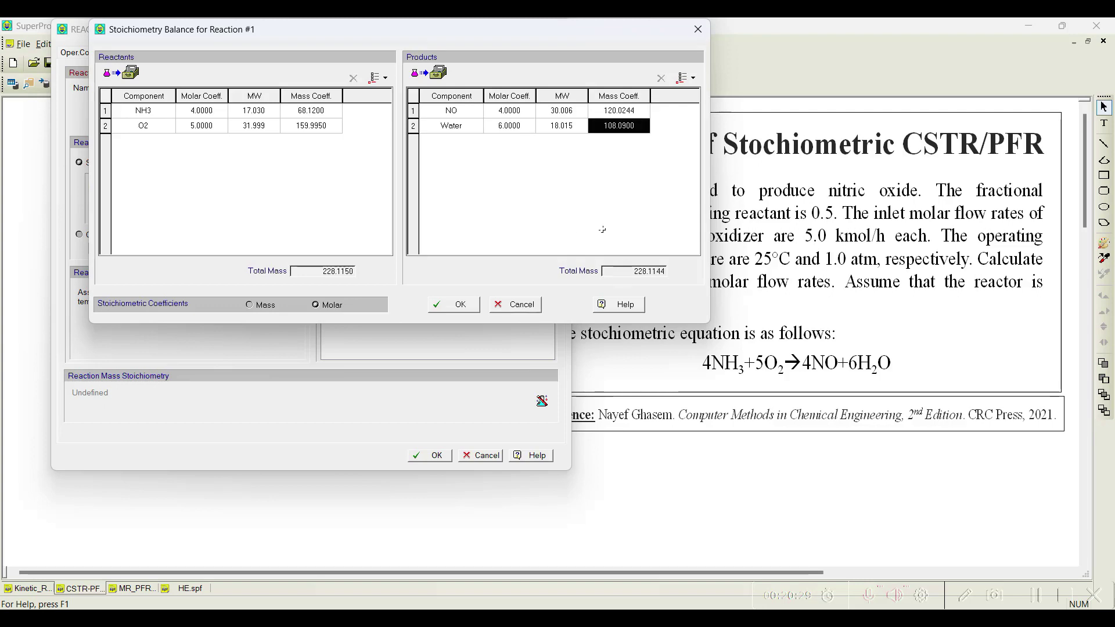
{"action": "left_click", "coordinate": [472, 304]}
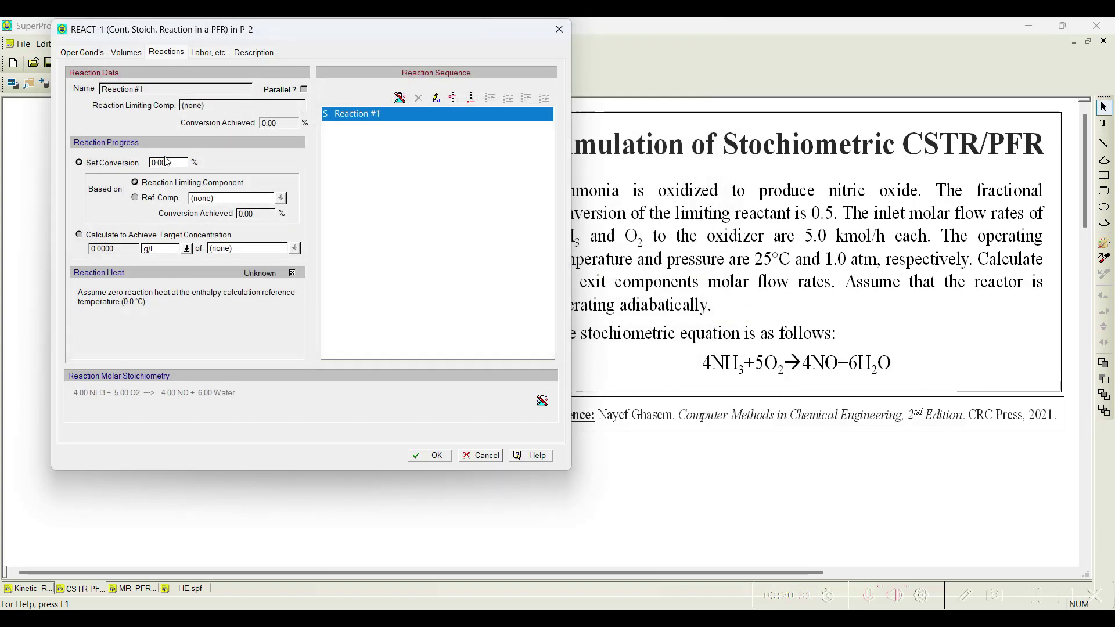
Set the plug-flow reaction's conversion to 50%, keeping the adiabatic thermal mode, and solve the mass and energy balances.
{"action": "double_click", "coordinate": [168, 165]}
{"action": "type", "text": "50"}
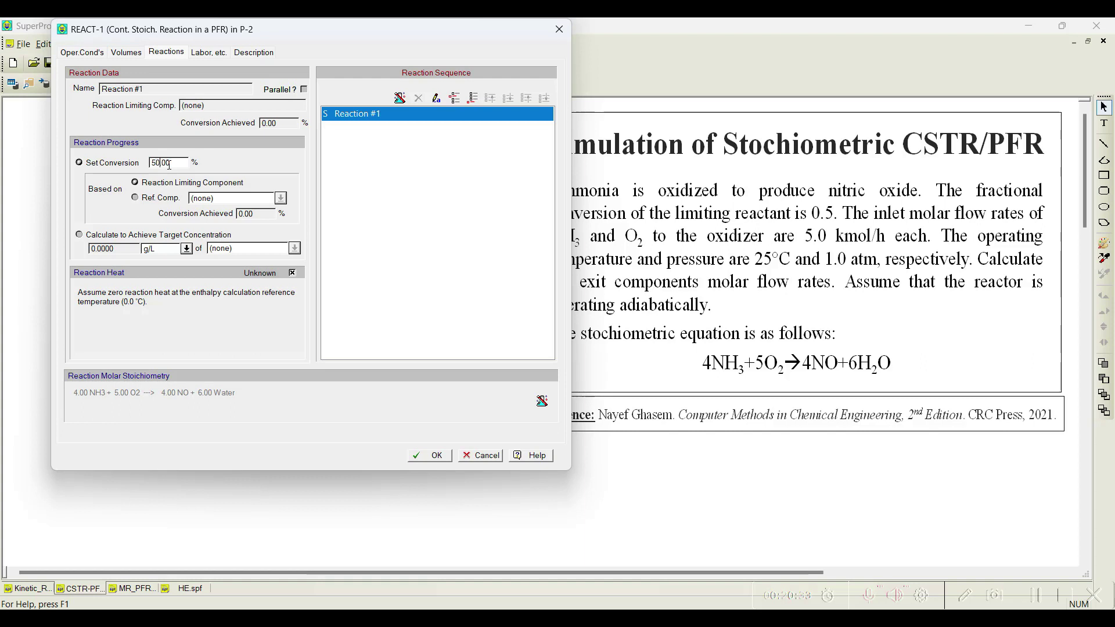
{"action": "left_click", "coordinate": [96, 55]}
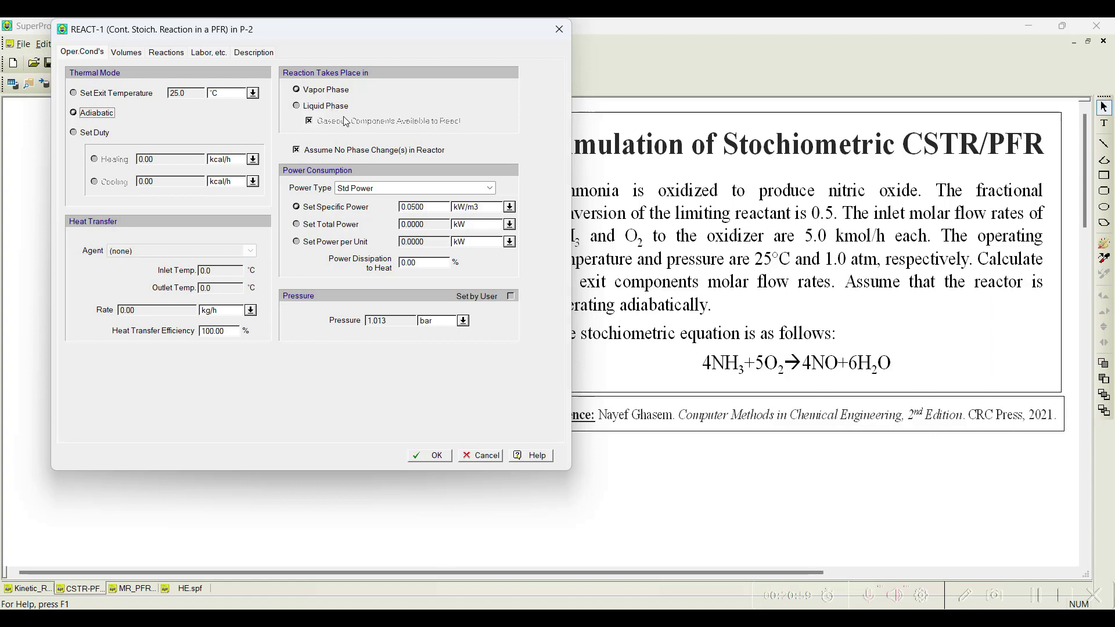
{"action": "left_click", "coordinate": [435, 458]}
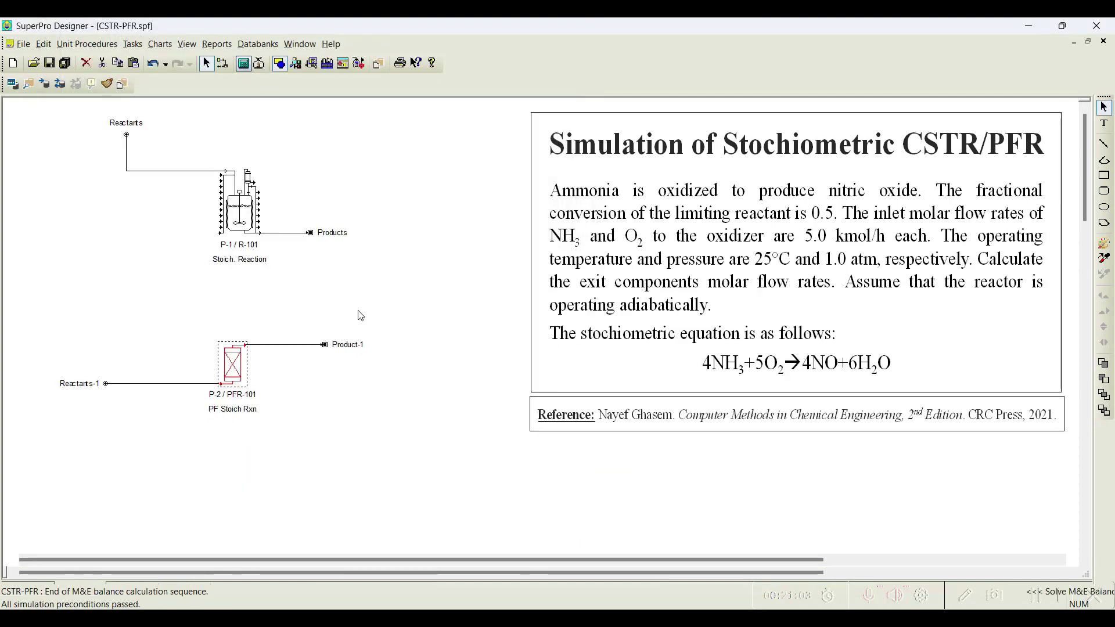
Switch the Product-1 stream's mass unit to kmol to review its component molar flowrates.
{"action": "double_click", "coordinate": [290, 345]}
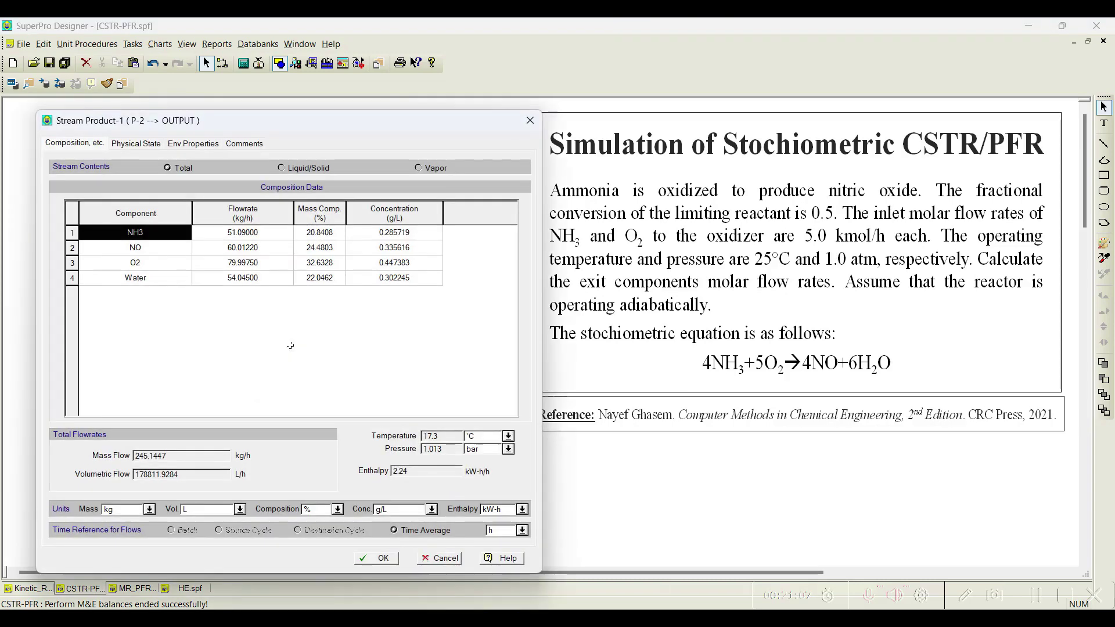
{"action": "left_click", "coordinate": [150, 509]}
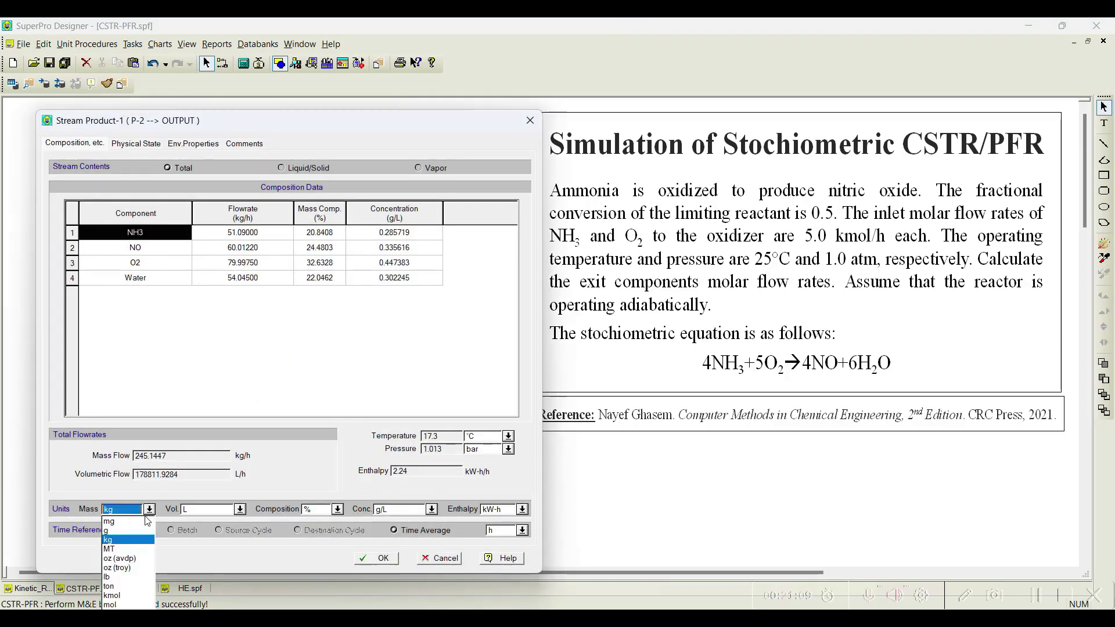
{"action": "left_click", "coordinate": [122, 596]}
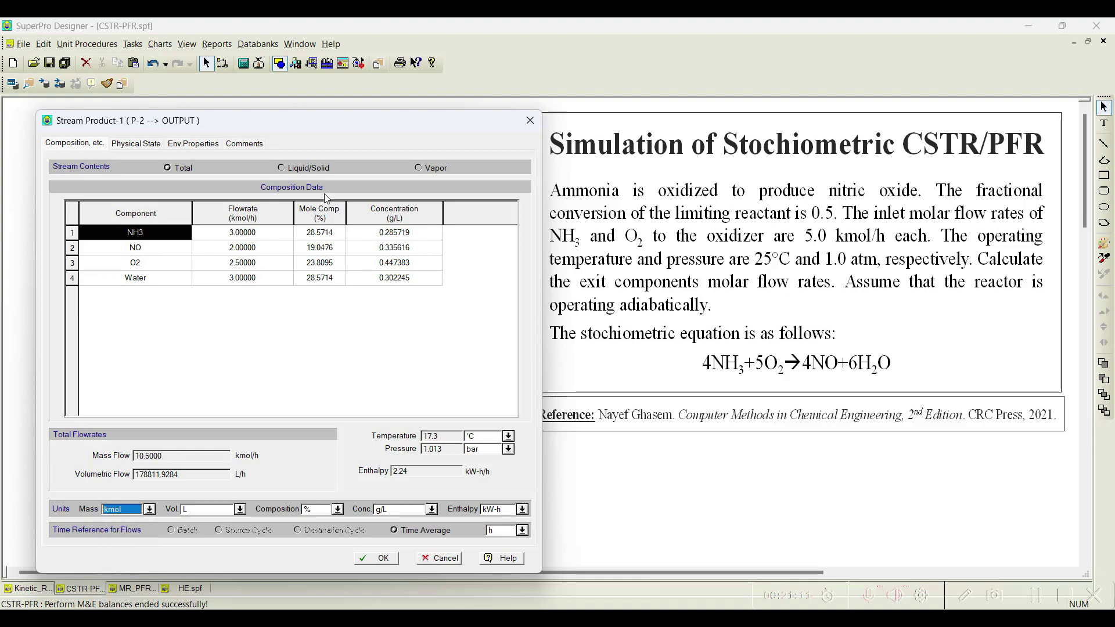
{"action": "left_click_drag", "start_coordinate": [260, 123], "coordinate": [639, 89]}
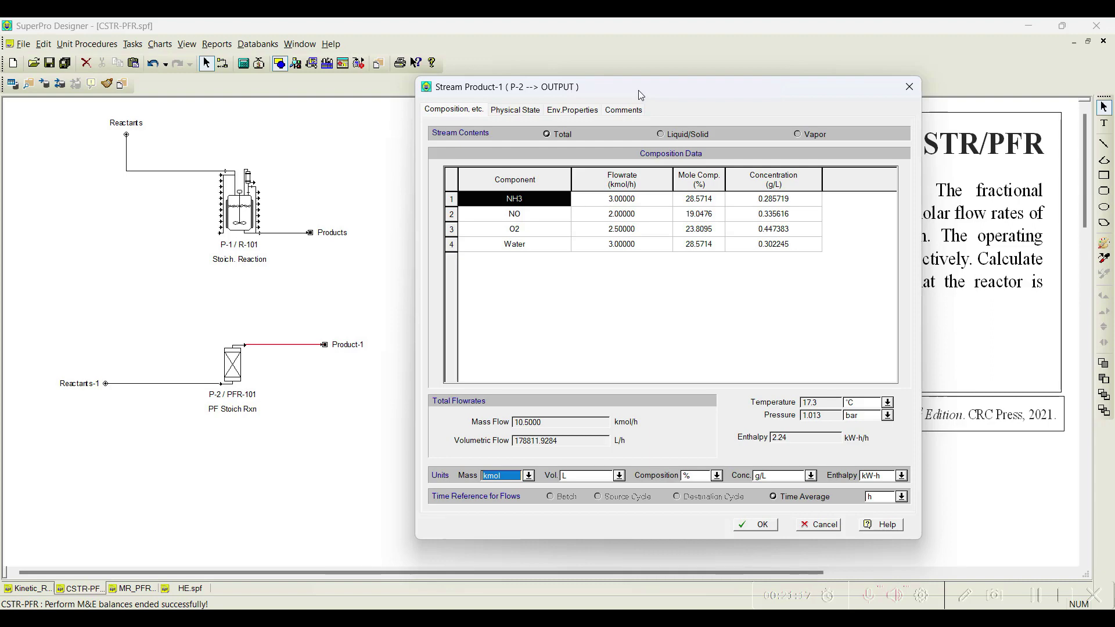
{"action": "left_click", "coordinate": [762, 525]}
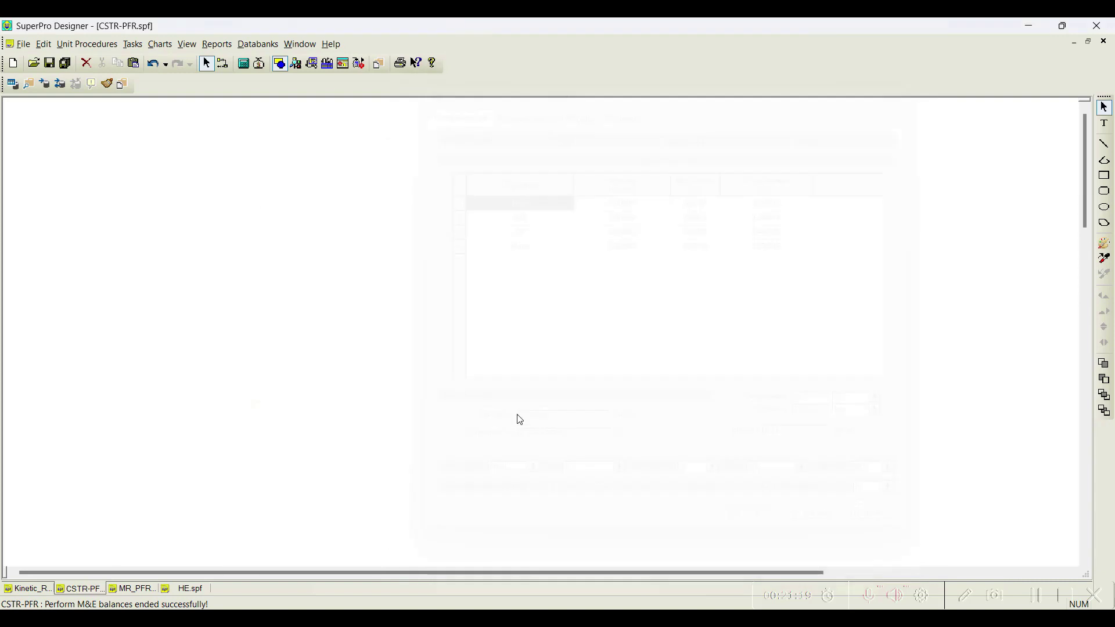
Review the plug-flow reactor's equipment data, including its volume, length and diameter.
{"action": "double_click", "coordinate": [232, 364]}
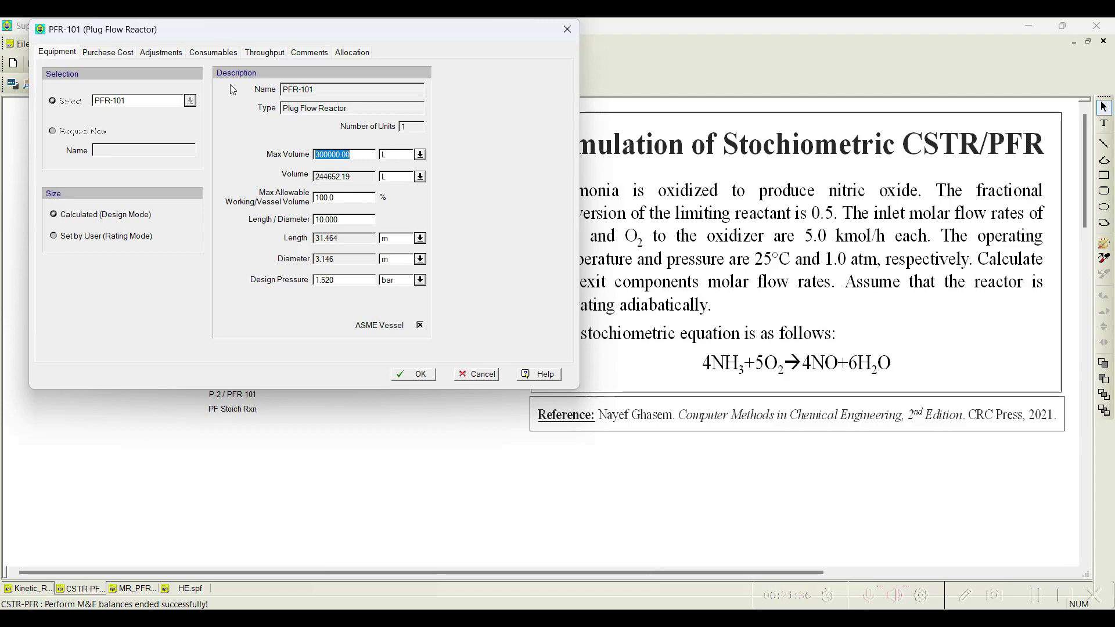
{"action": "left_click_drag", "start_coordinate": [221, 34], "coordinate": [675, 98]}
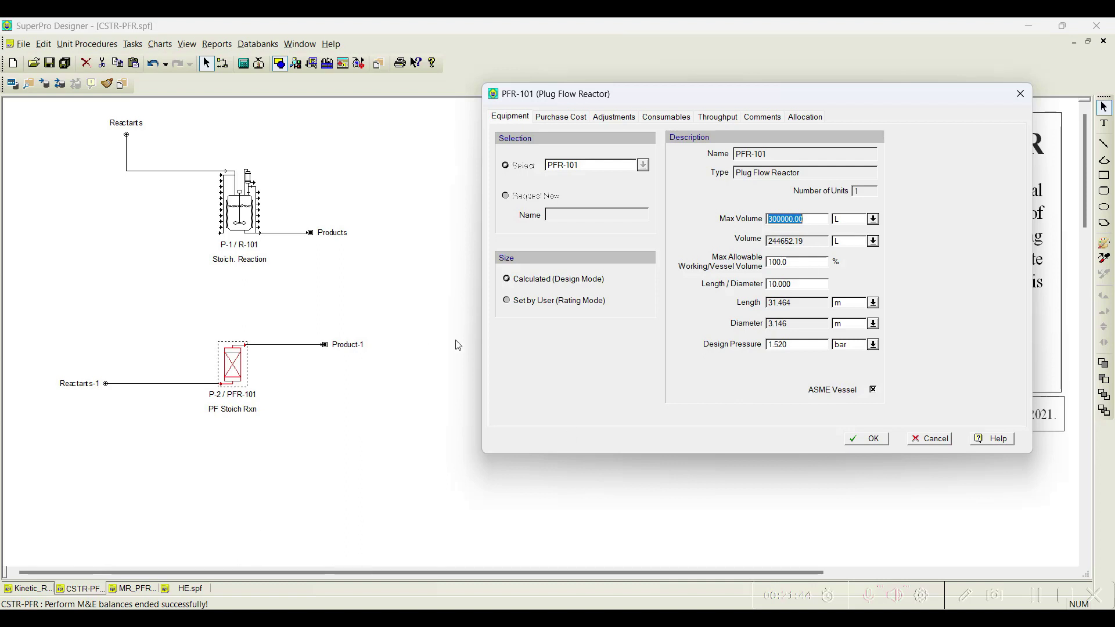
{"action": "left_click", "coordinate": [864, 440]}
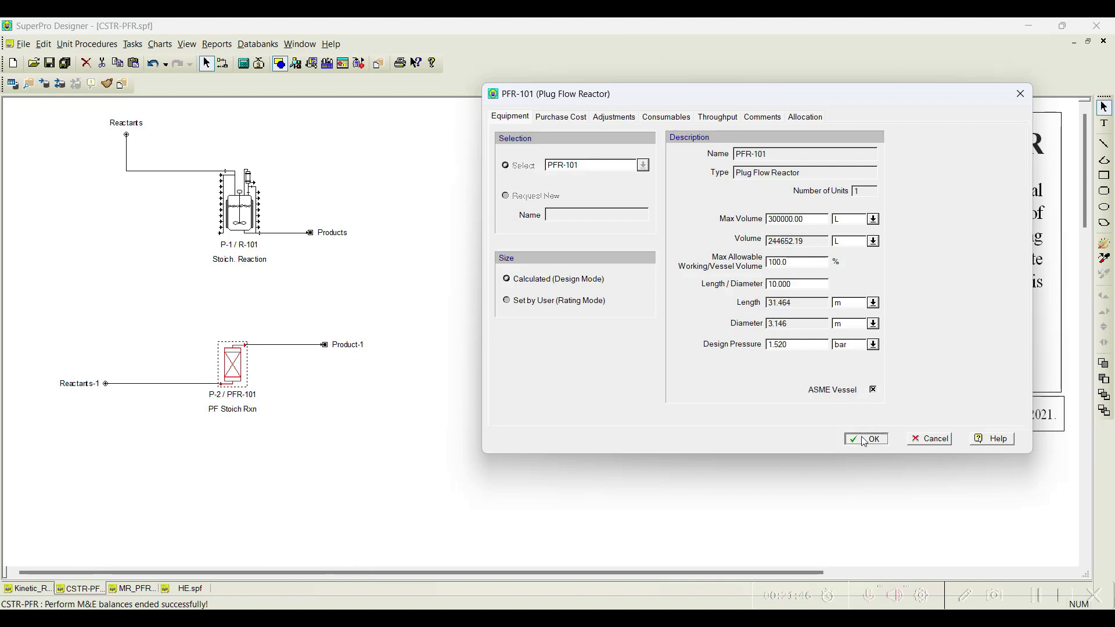